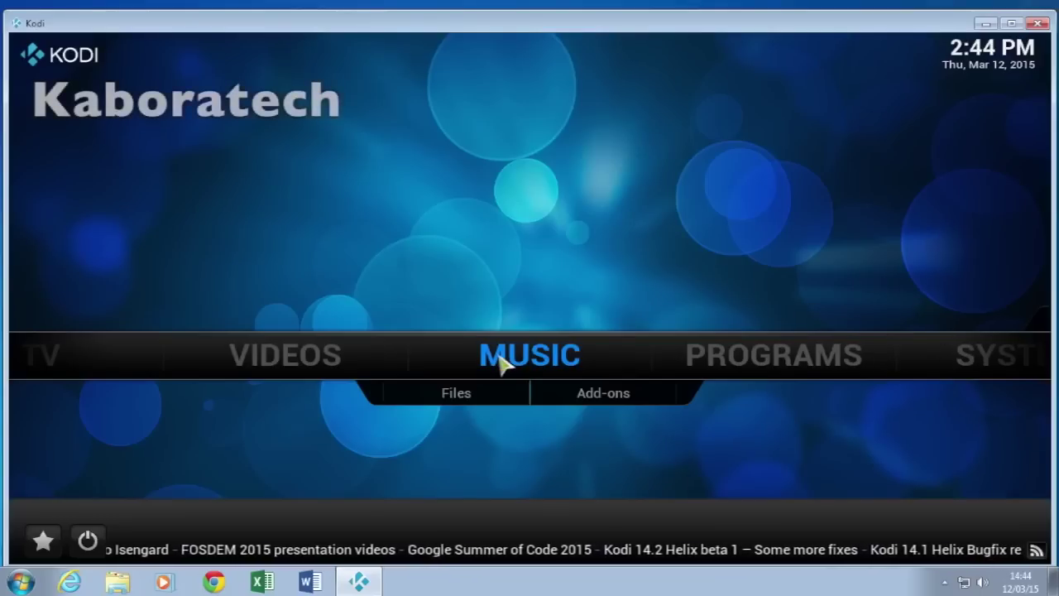
Open the File manager from the SYSTEM entry of the home menu.
{"action": "key", "text": "Right"}
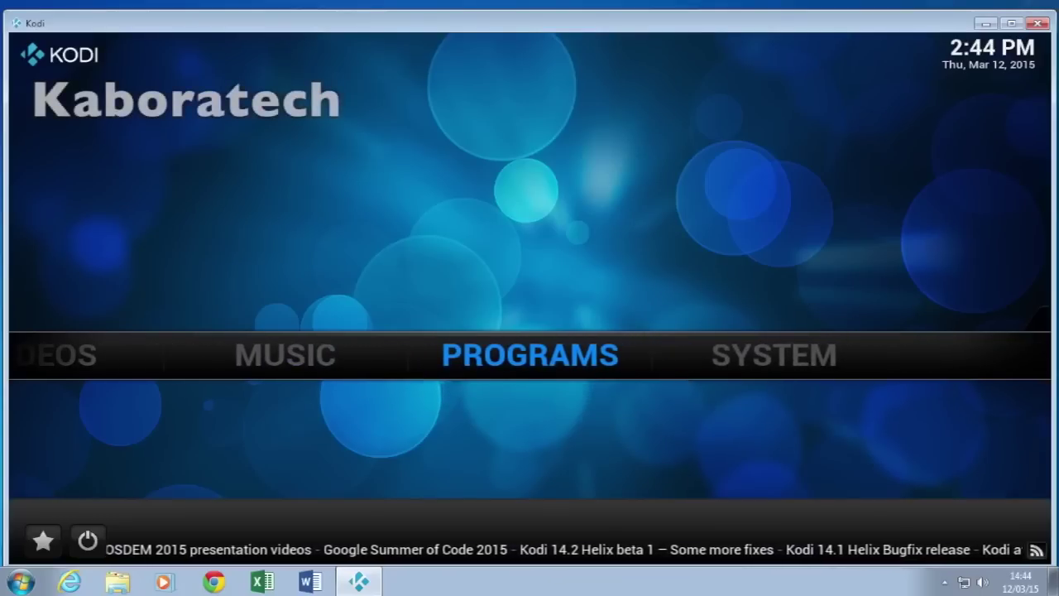
{"action": "key", "text": "Right"}
{"action": "key", "text": "Down"}
{"action": "key", "text": "Right"}
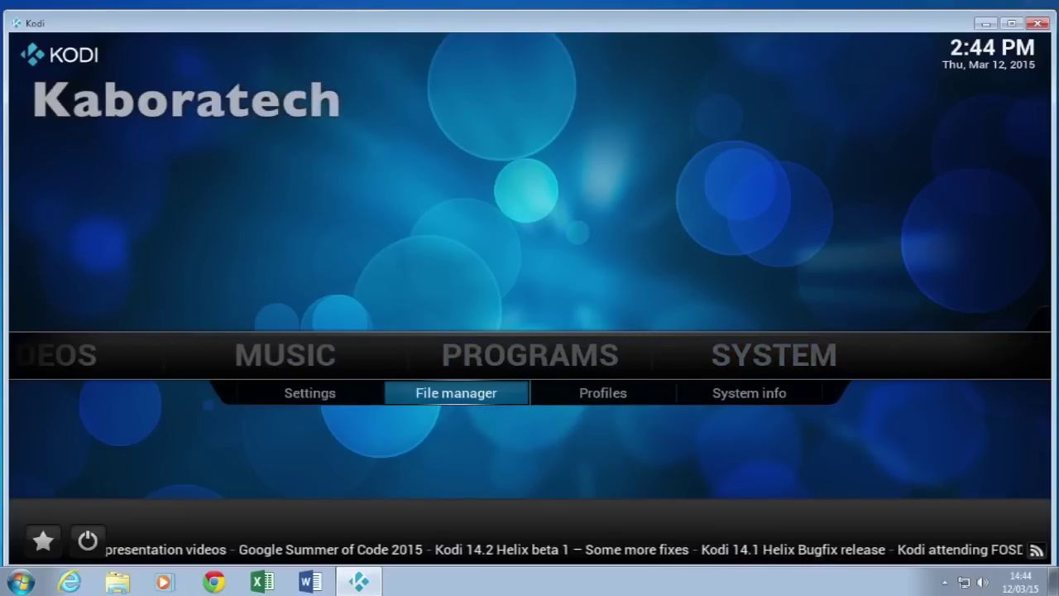
{"action": "key", "text": "Return"}
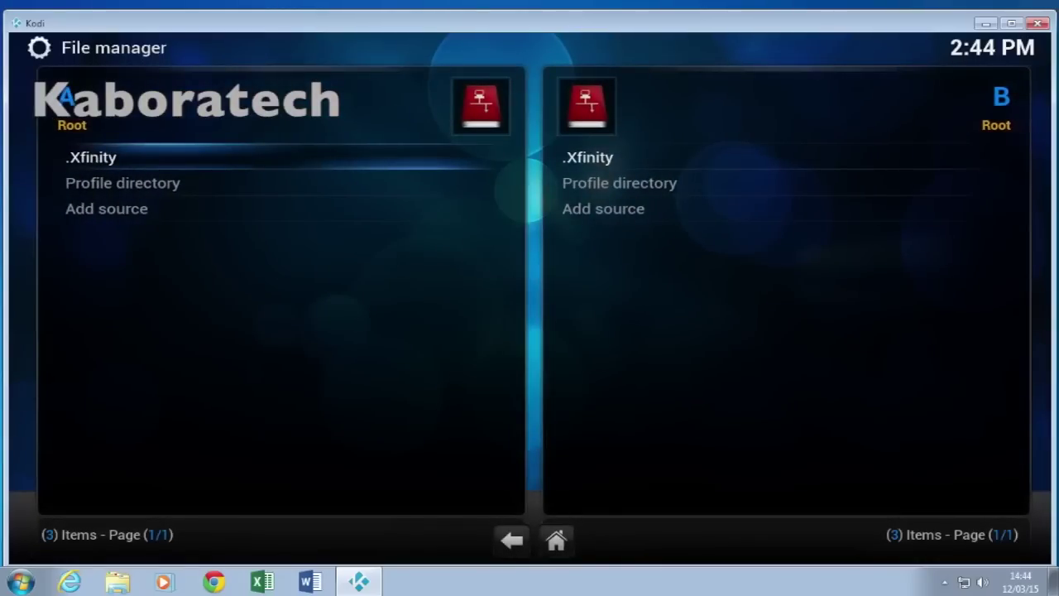
{"action": "key", "text": "Down"}
{"action": "key", "text": "Down"}
{"action": "key", "text": "Return"}
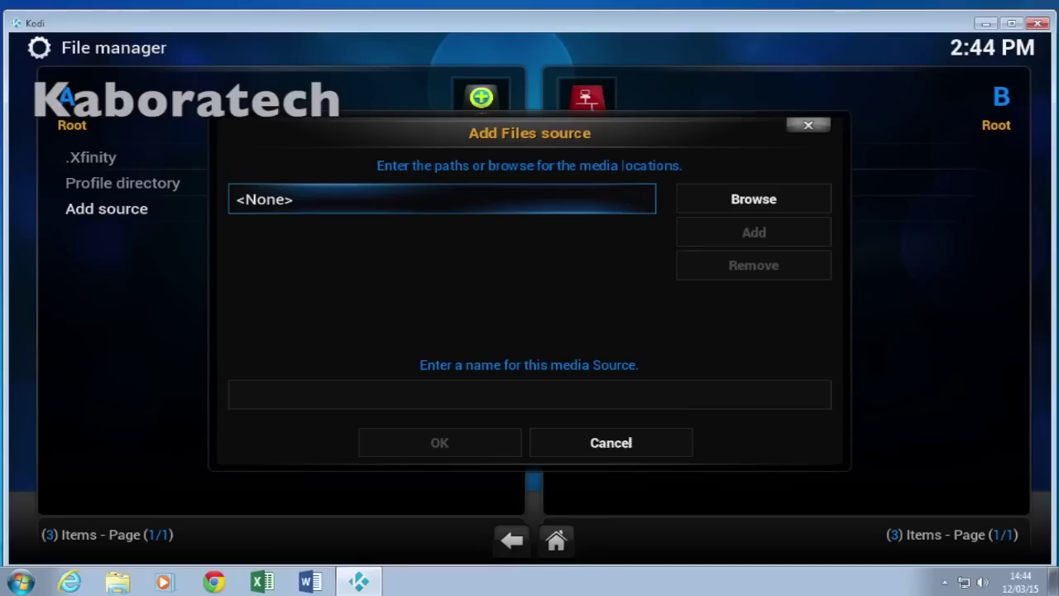
{"action": "key", "text": "Return"}
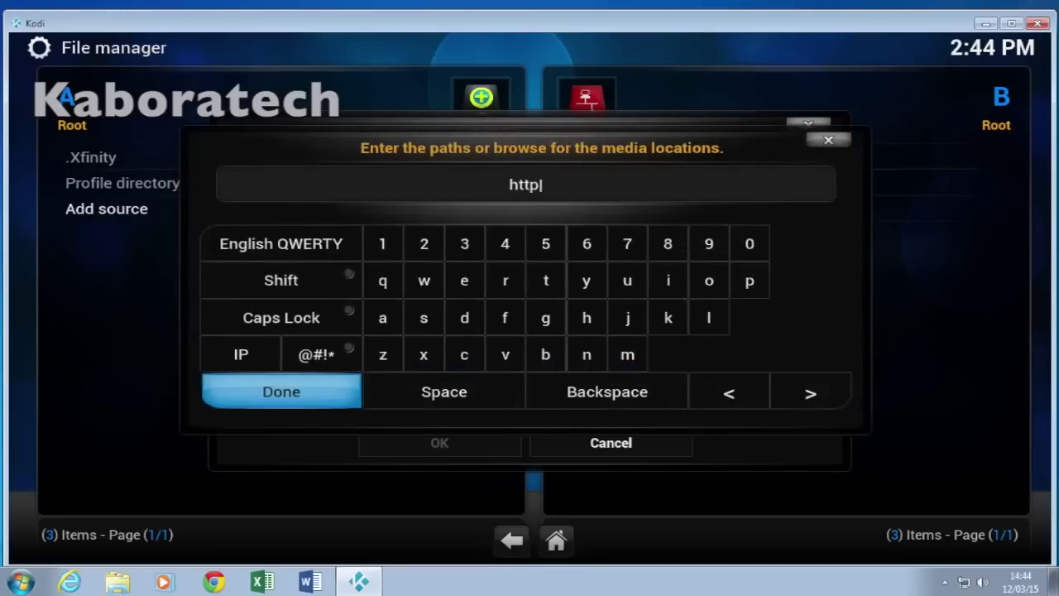
{"action": "type", "text": "http://fusi"}
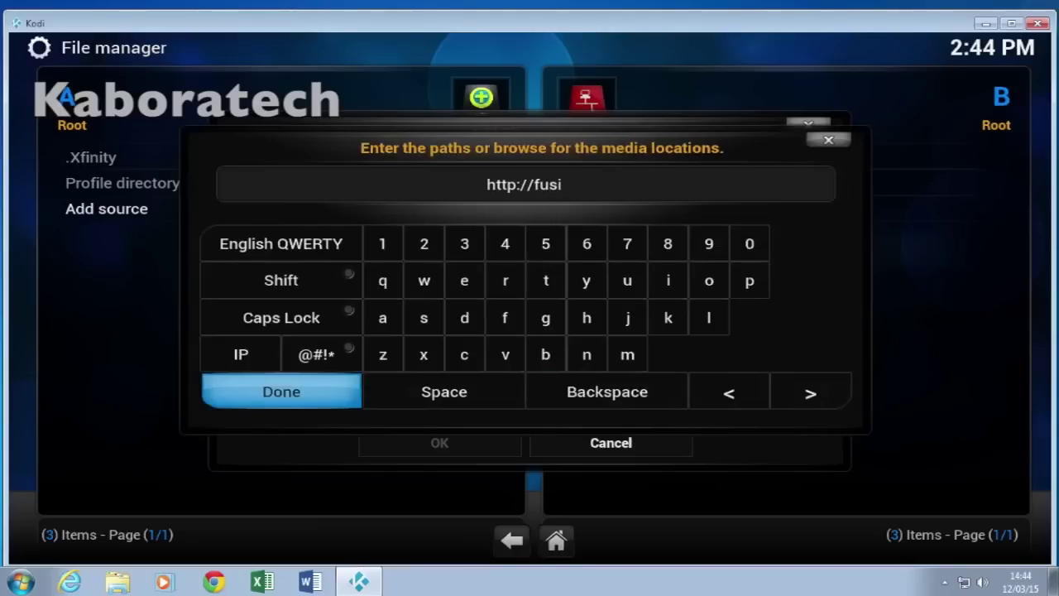
{"action": "type", "text": "on.x"}
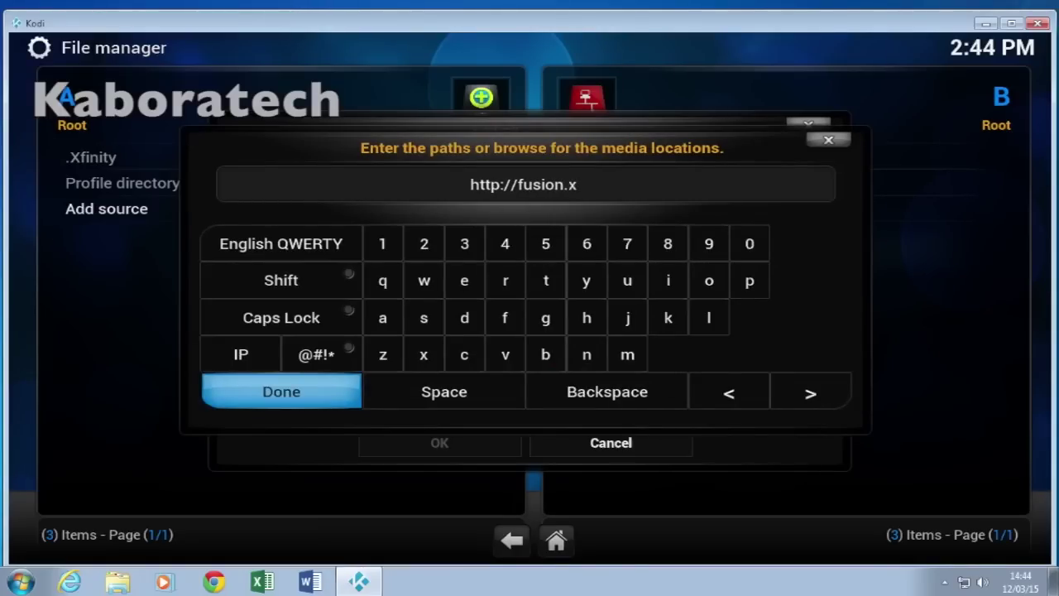
{"action": "type", "text": "bmc"}
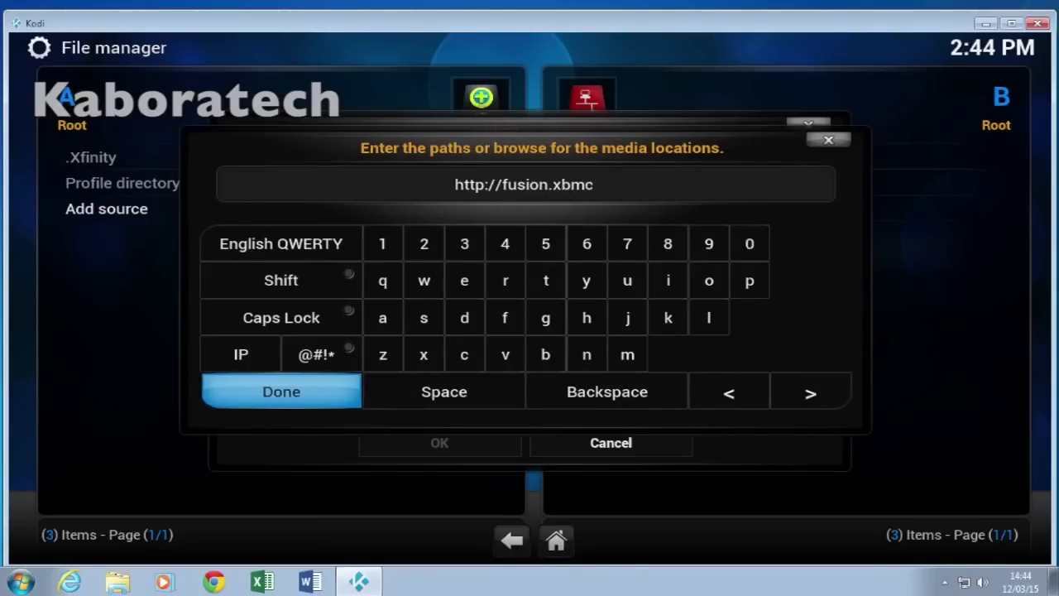
{"action": "type", "text": "hub"}
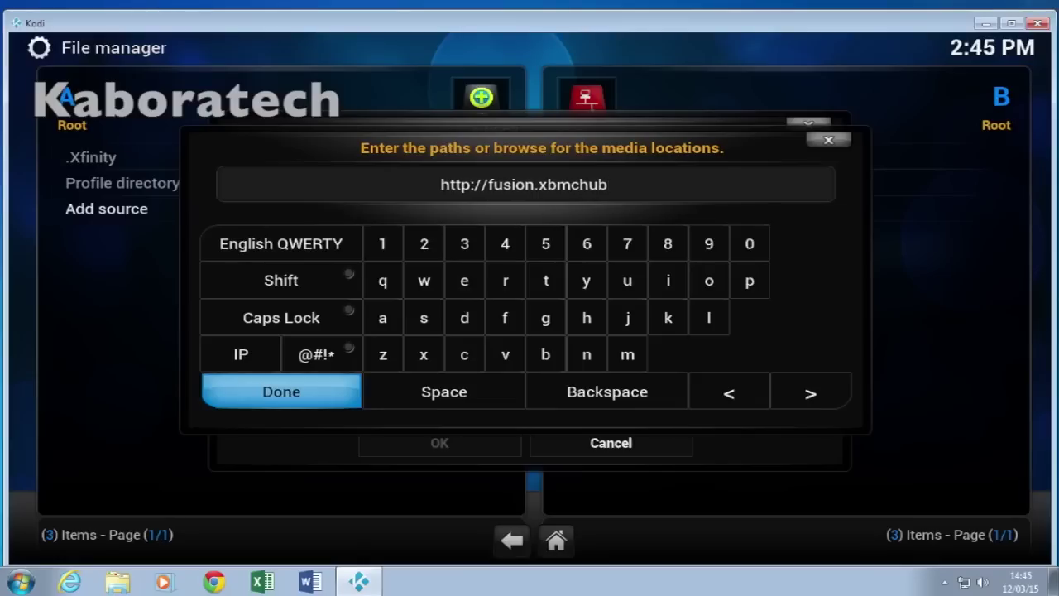
{"action": "type", "text": ".com"}
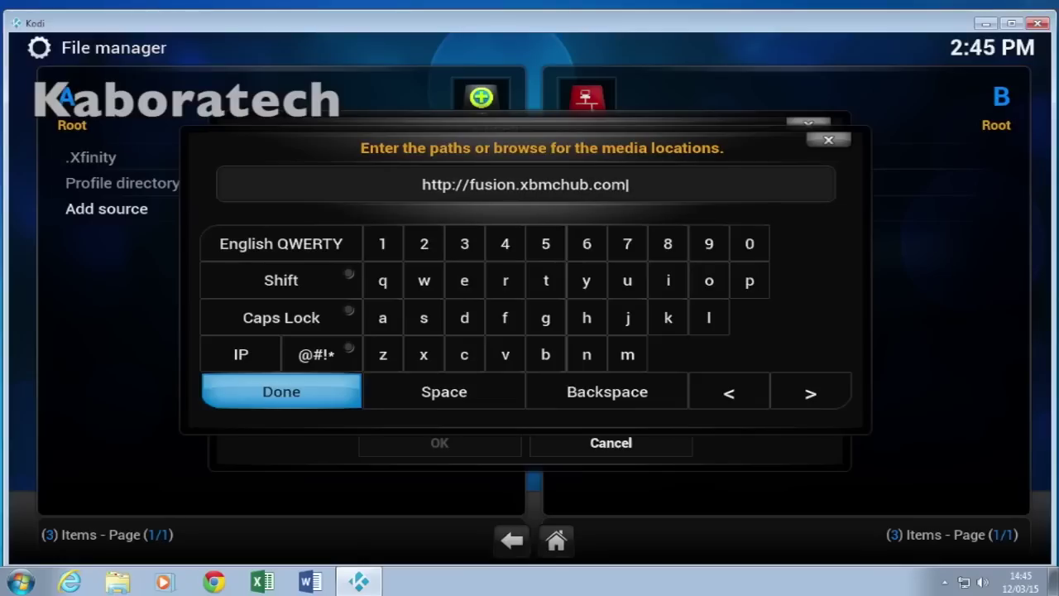
{"action": "key", "text": "Return"}
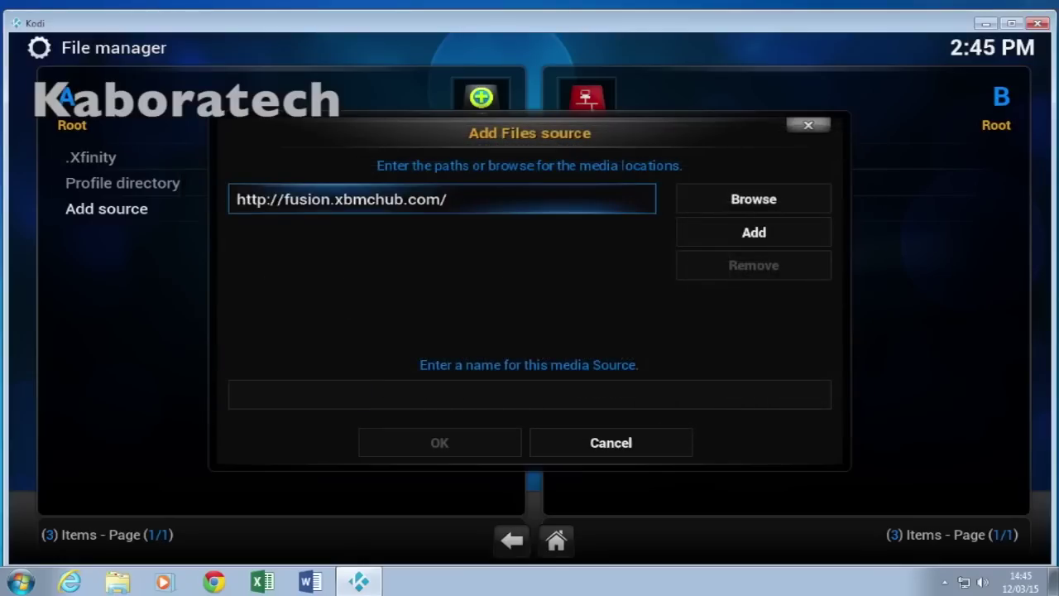
{"action": "left_click", "coordinate": [530, 395]}
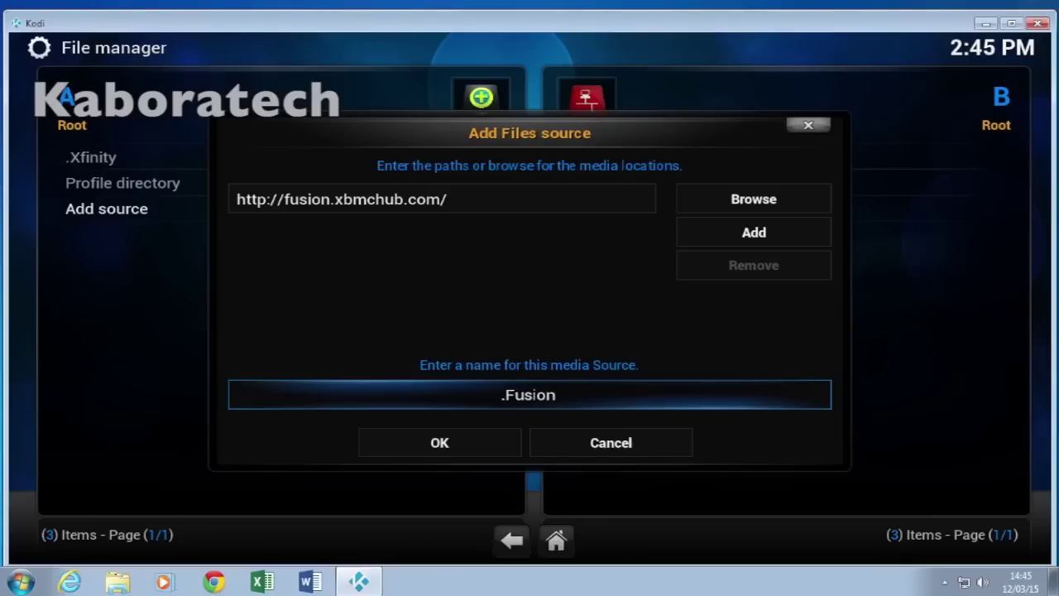
{"action": "key", "text": "Down"}
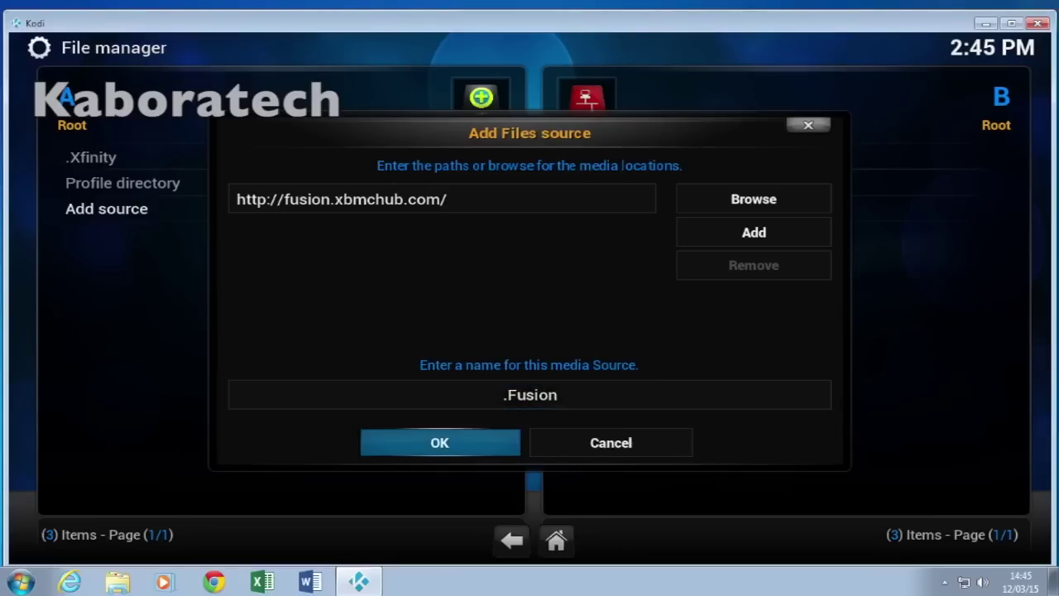
{"action": "key", "text": "Return"}
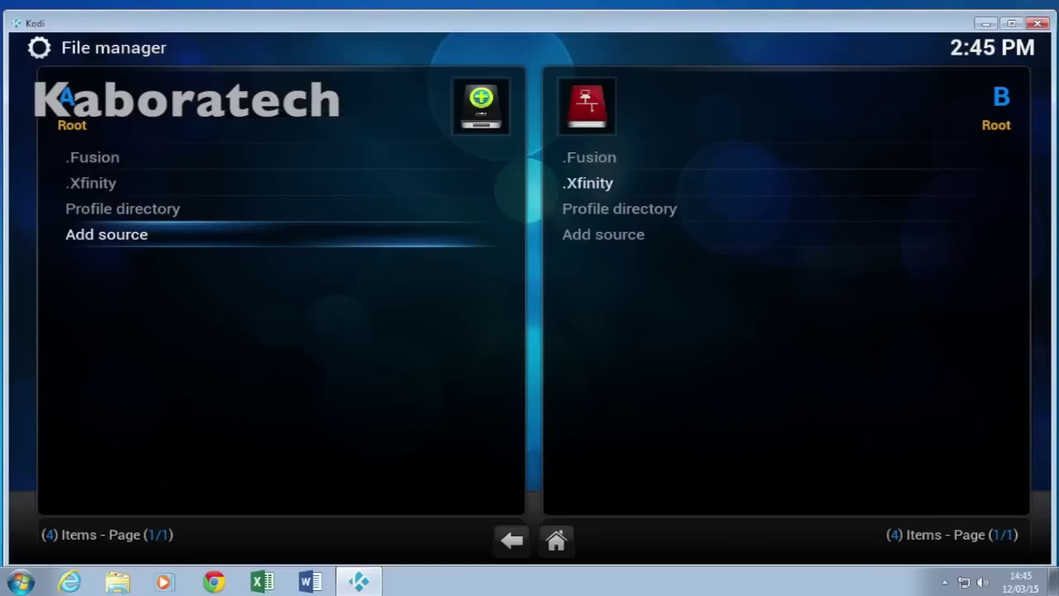
Go from the file manager to Settings > Add-ons > Install from zip file.
{"action": "key", "text": "Escape"}
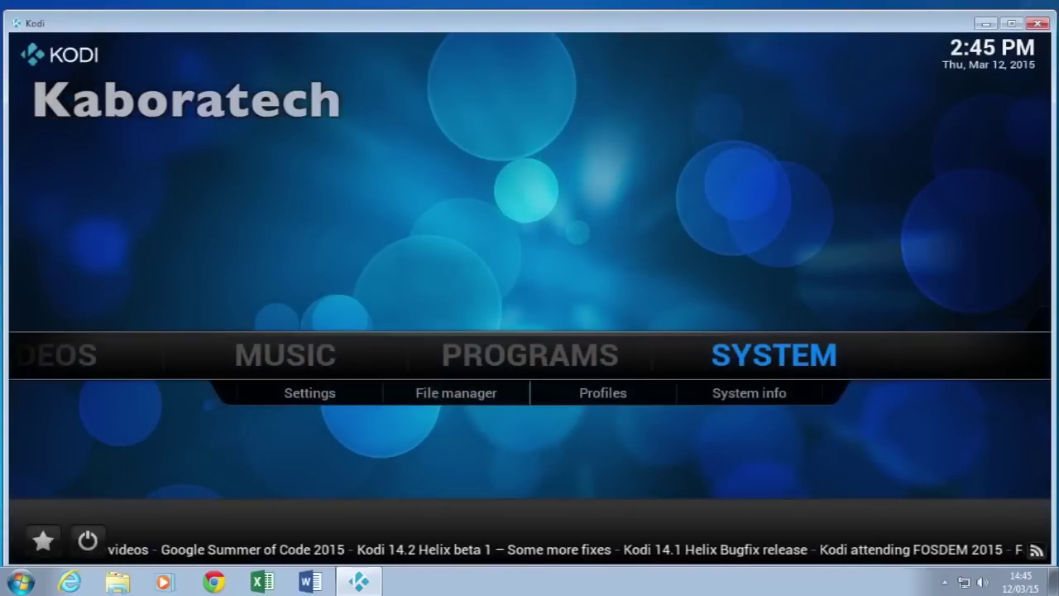
{"action": "key", "text": "Left"}
{"action": "key", "text": "Return"}
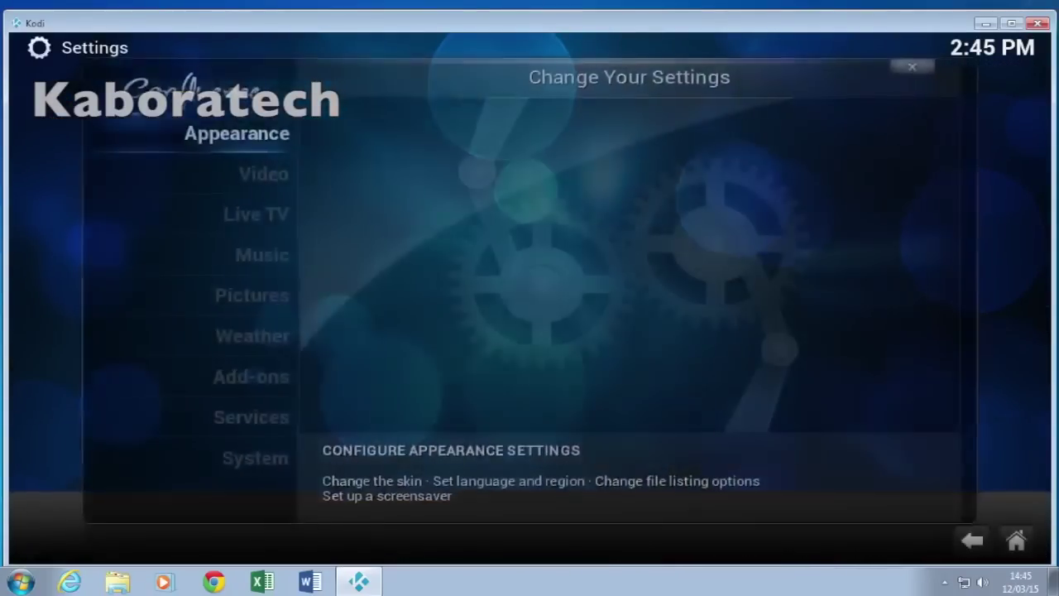
{"action": "key", "text": "Down"}
{"action": "key", "text": "Down"}
{"action": "key", "text": "Down"}
{"action": "key", "text": "Down"}
{"action": "key", "text": "Down"}
{"action": "key", "text": "Down"}
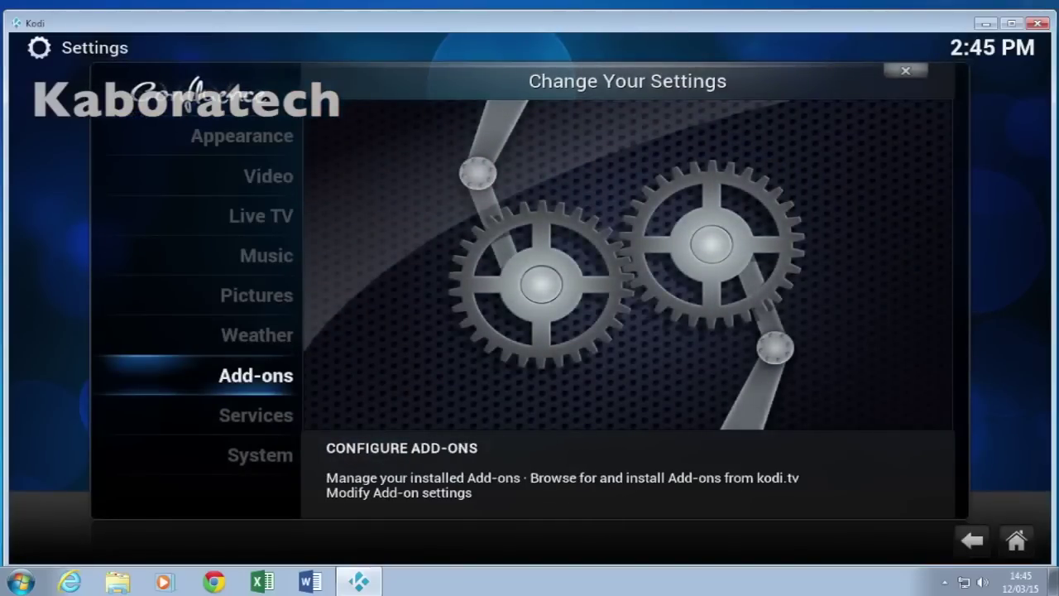
{"action": "key", "text": "Return"}
{"action": "key", "text": "Down"}
{"action": "key", "text": "Down"}
{"action": "key", "text": "Down"}
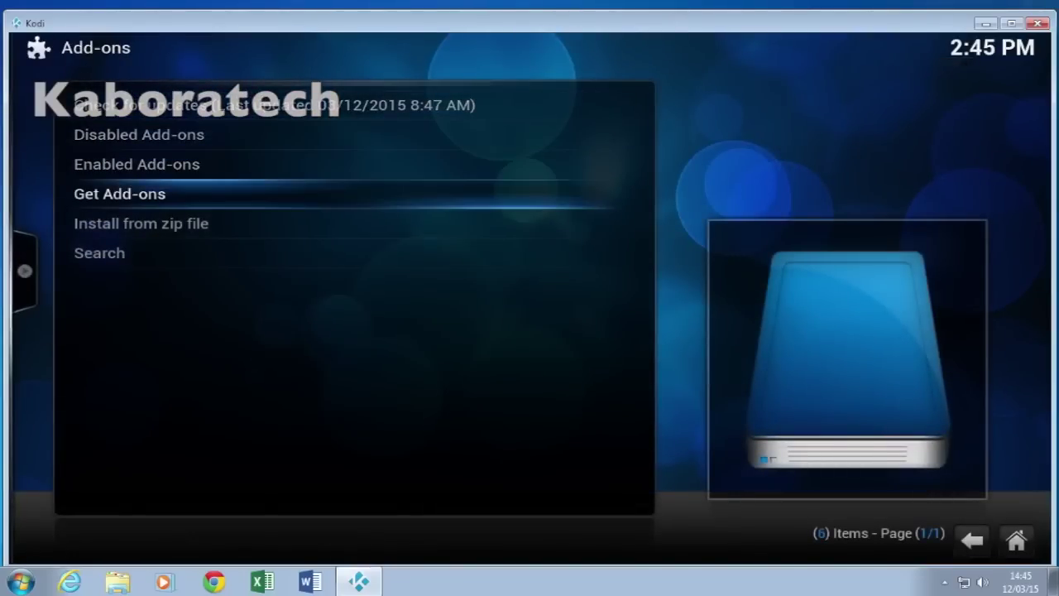
{"action": "key", "text": "Down"}
{"action": "key", "text": "Return"}
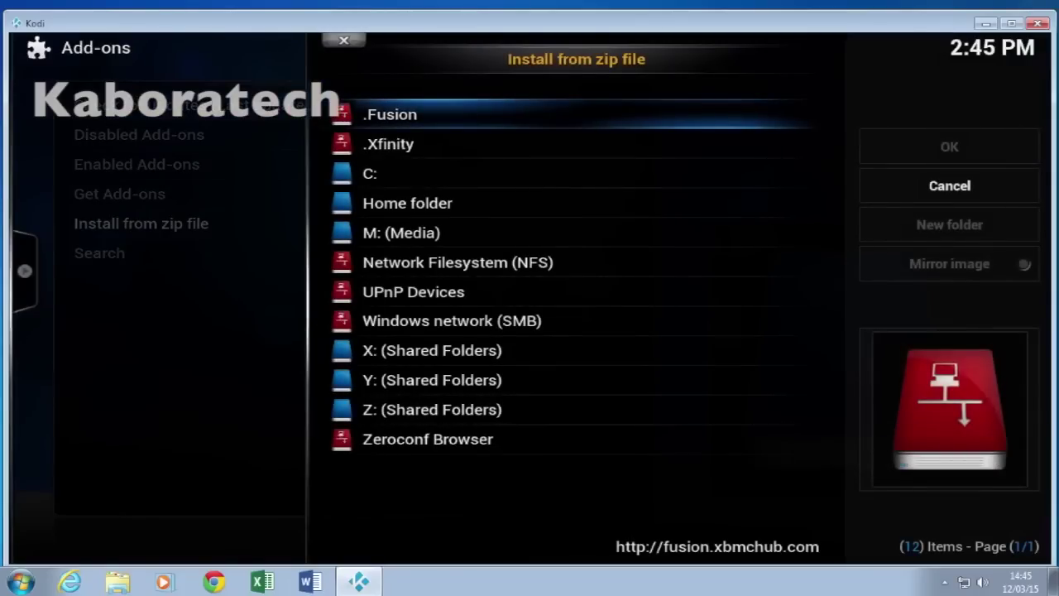
Install plugin.program.addoninstaller-1.2.0.zip from the .Fusion source's start-here folder.
{"action": "key", "text": "Return"}
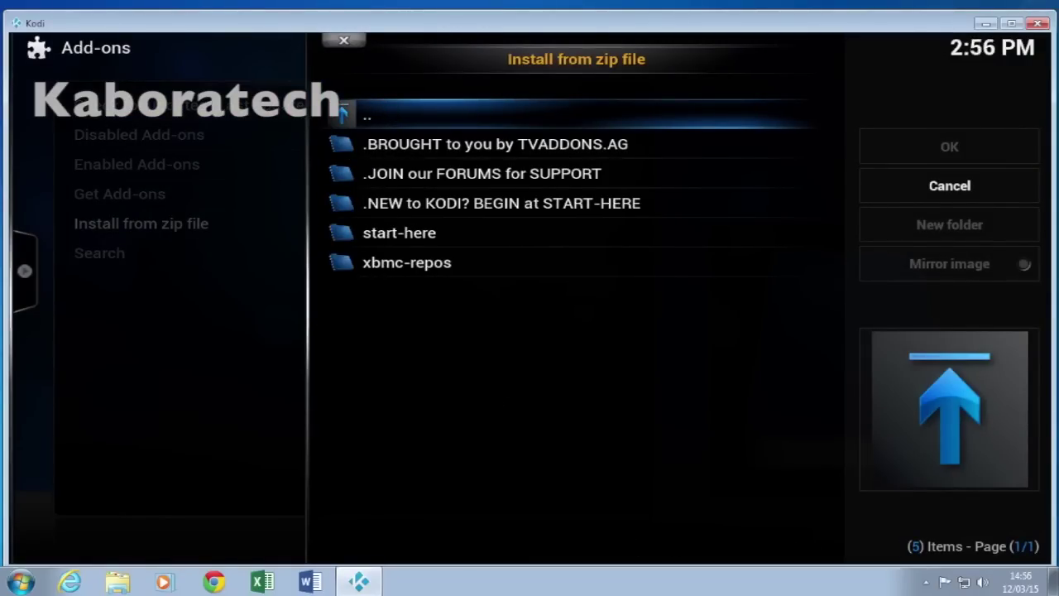
{"action": "key", "text": "Down"}
{"action": "key", "text": "Down"}
{"action": "key", "text": "Down"}
{"action": "key", "text": "Down"}
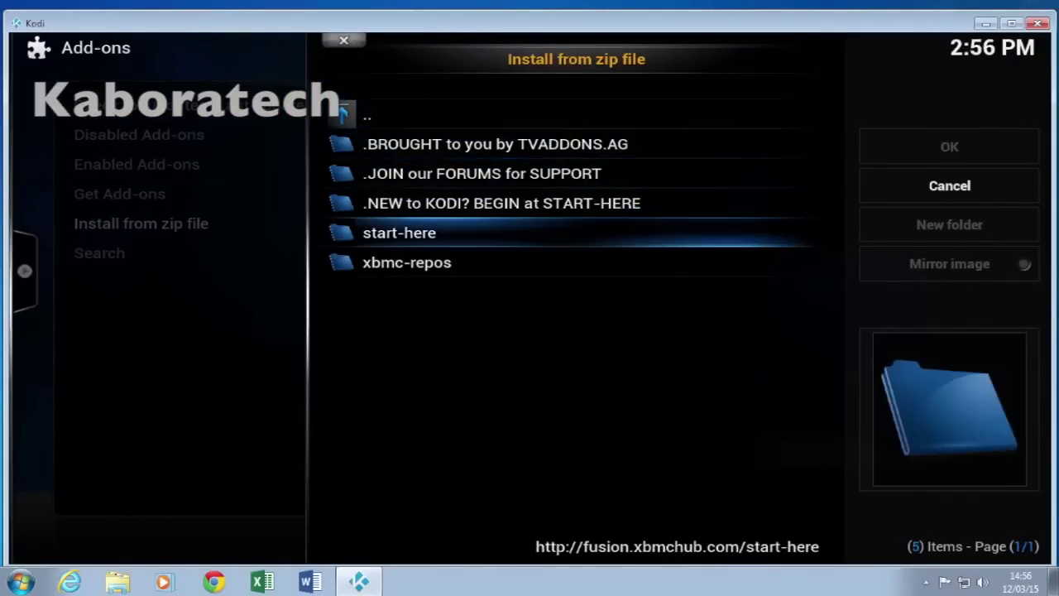
{"action": "key", "text": "Return"}
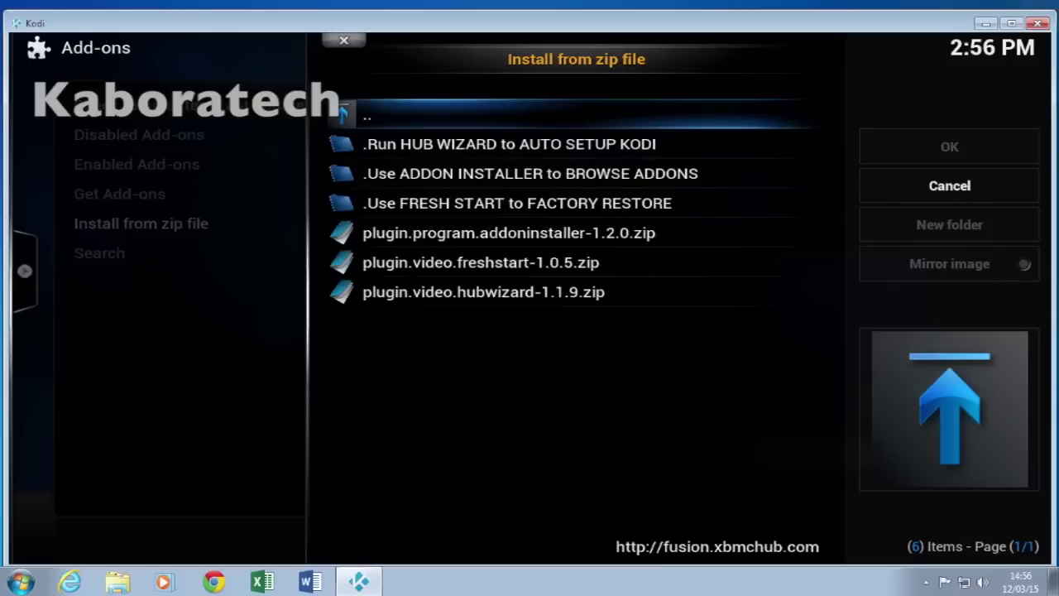
{"action": "key", "text": "Down"}
{"action": "key", "text": "Down"}
{"action": "key", "text": "Down"}
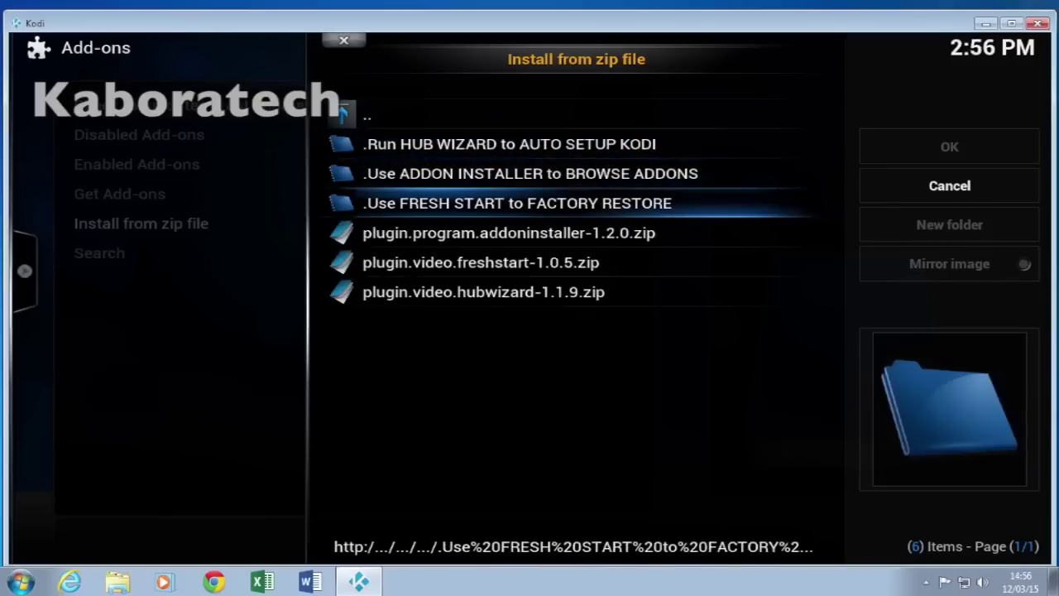
{"action": "key", "text": "Down"}
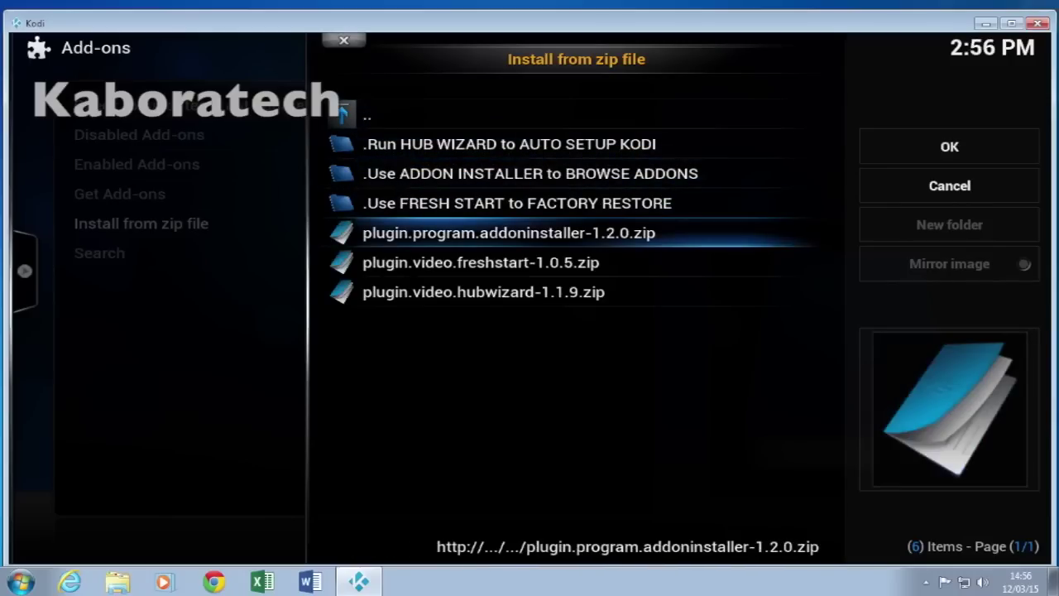
{"action": "key", "text": "Return"}
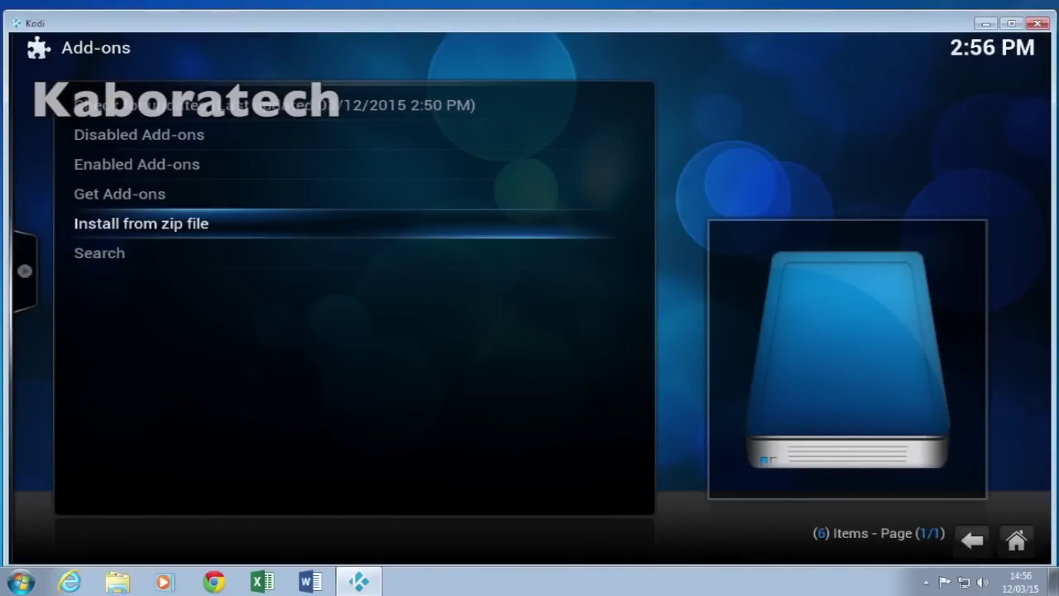
Go back twice from the Add-ons settings to the home menu.
{"action": "left_click", "coordinate": [973, 541]}
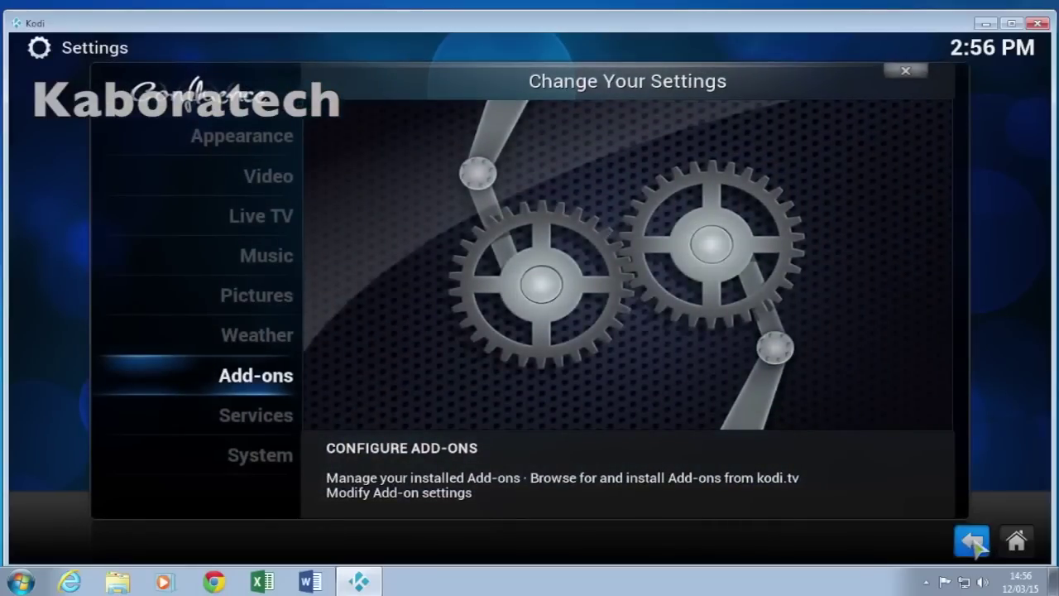
{"action": "left_click", "coordinate": [973, 541]}
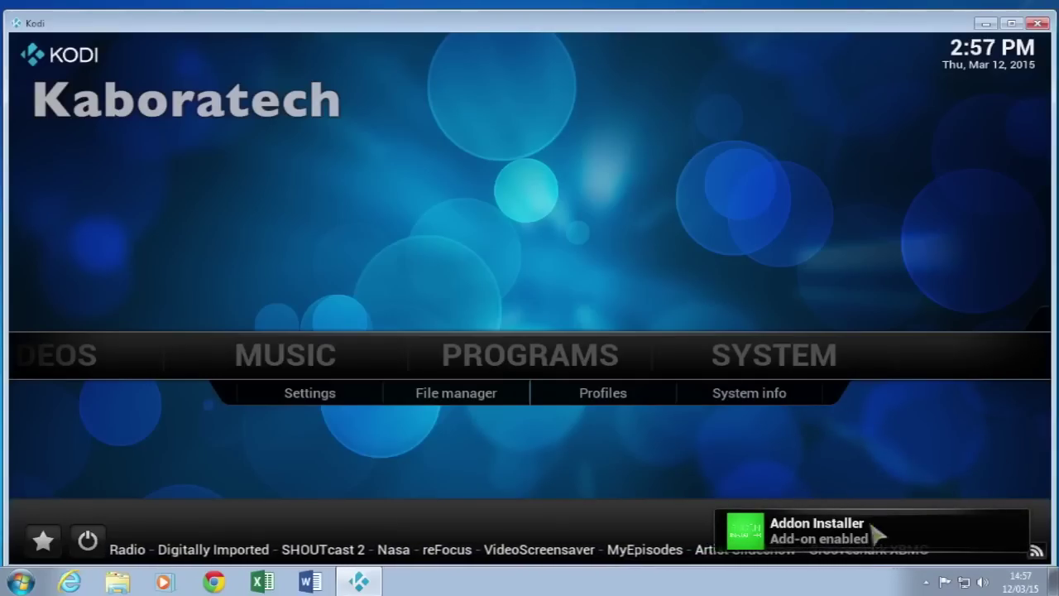
Launch Addon Installer and search its add-ons for 'genesis'.
{"action": "left_click", "coordinate": [567, 369]}
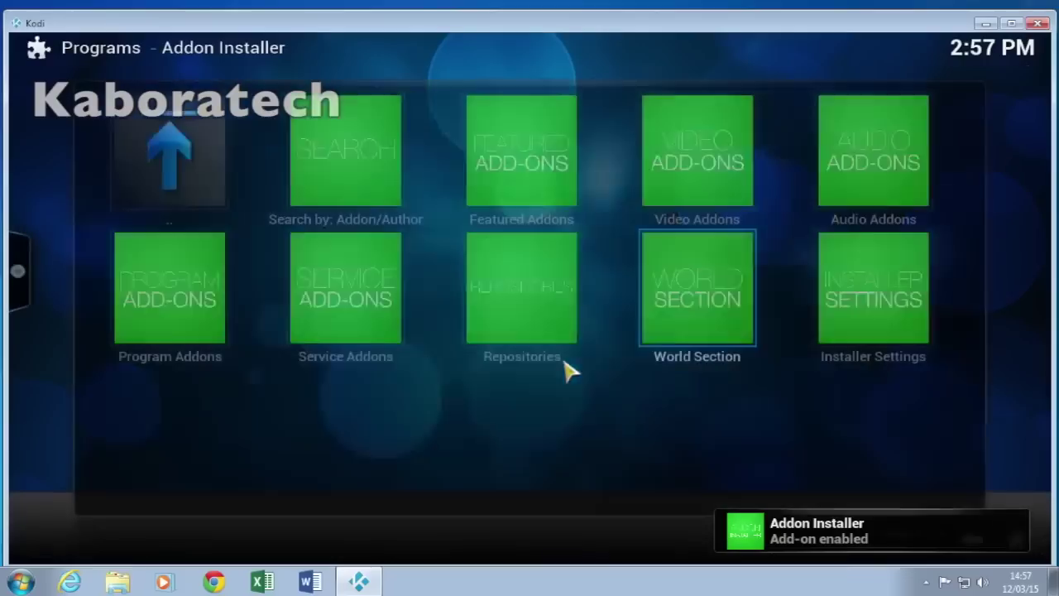
{"action": "left_click", "coordinate": [331, 153]}
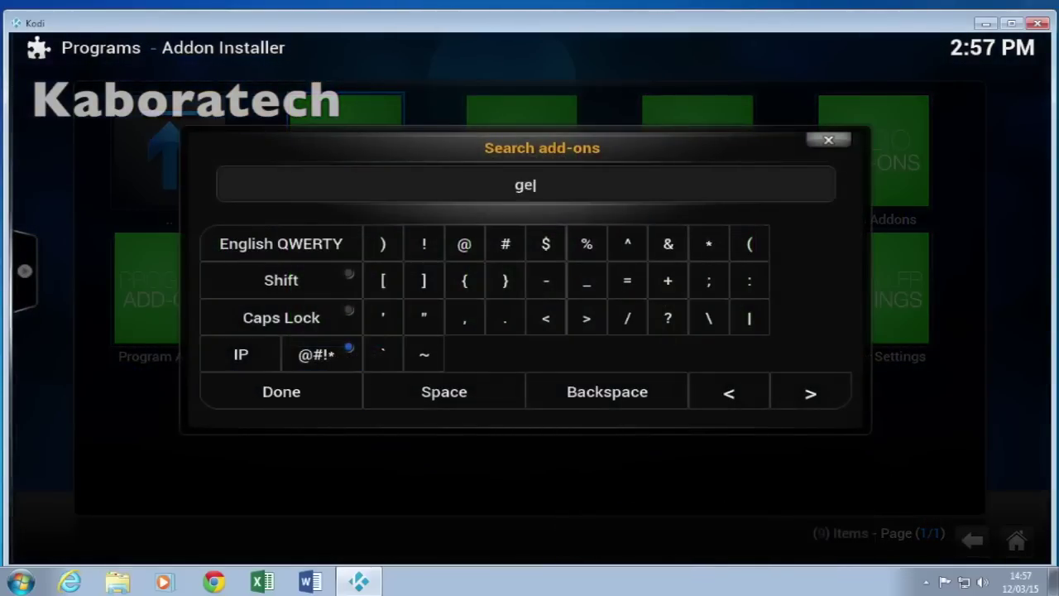
{"action": "type", "text": "genesis"}
{"action": "key", "text": "Return"}
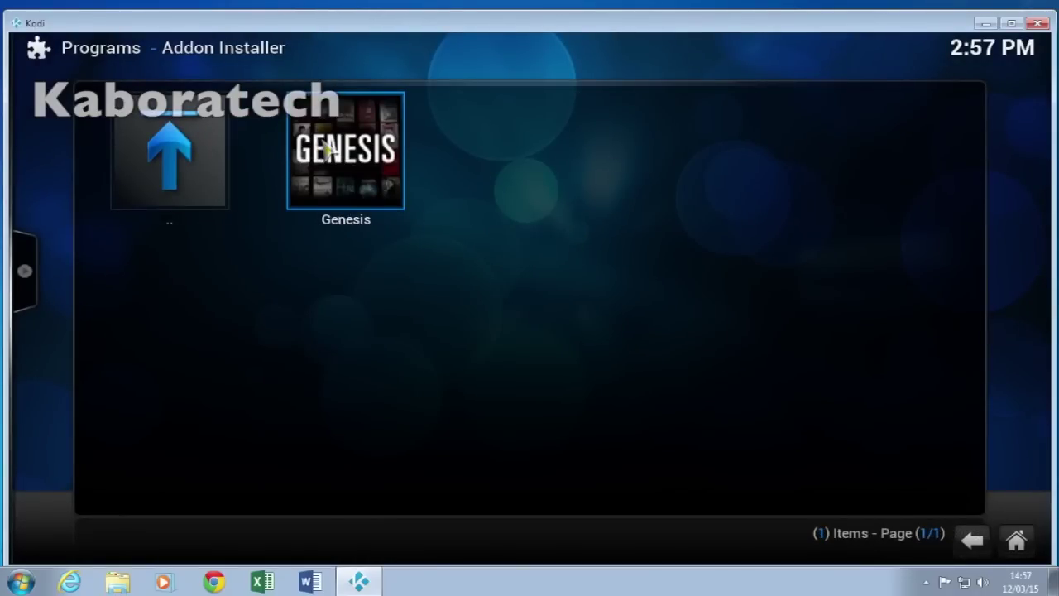
Install the Genesis add-on with its repository and dismiss the success message.
{"action": "left_click", "coordinate": [327, 146]}
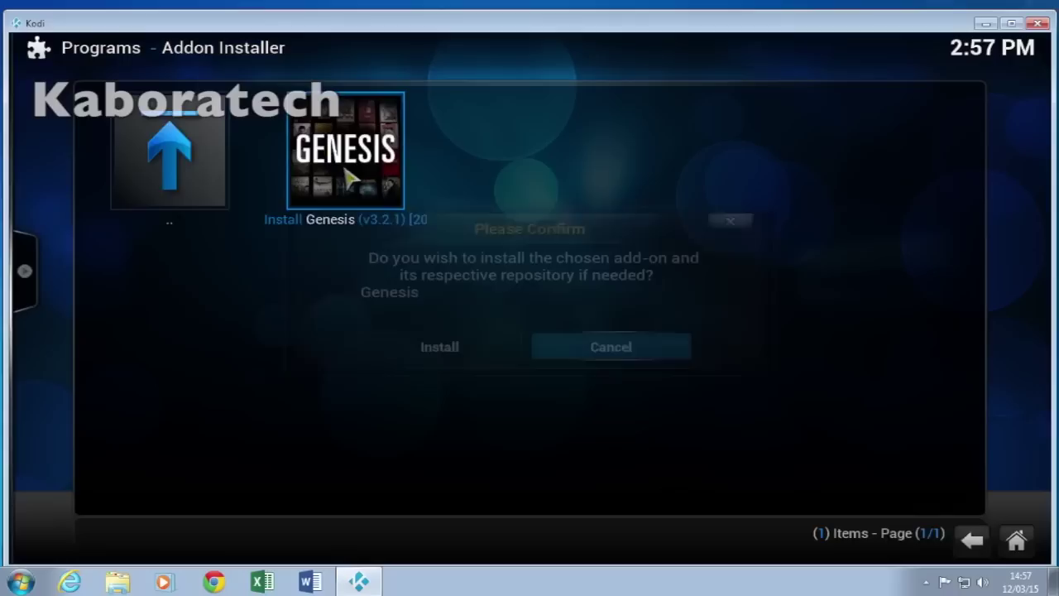
{"action": "left_click", "coordinate": [461, 354]}
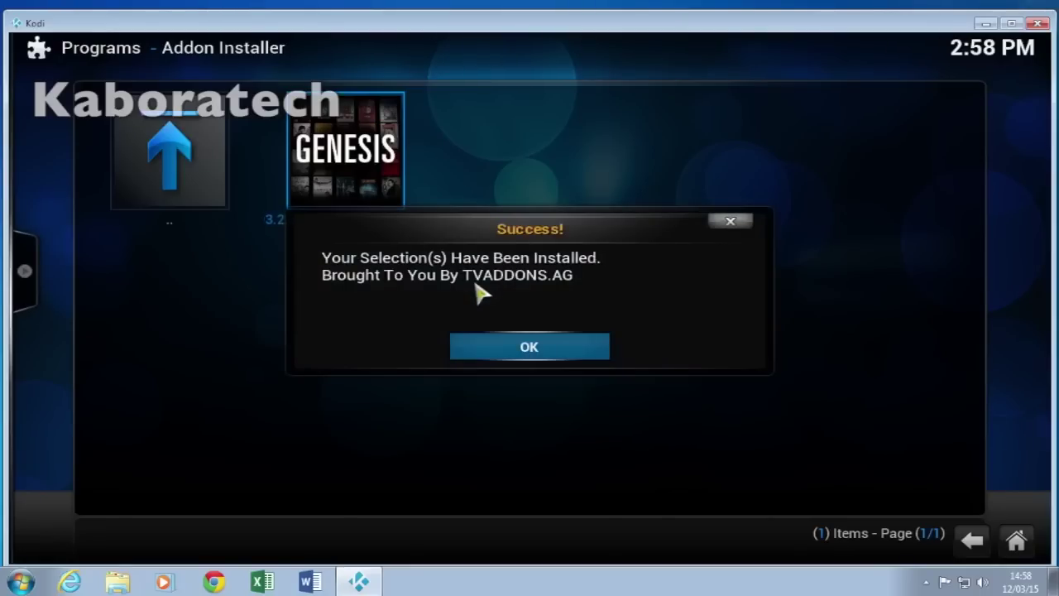
{"action": "key", "text": "Return"}
Return home and open Genesis from the video add-ons list.
{"action": "key", "text": "Escape"}
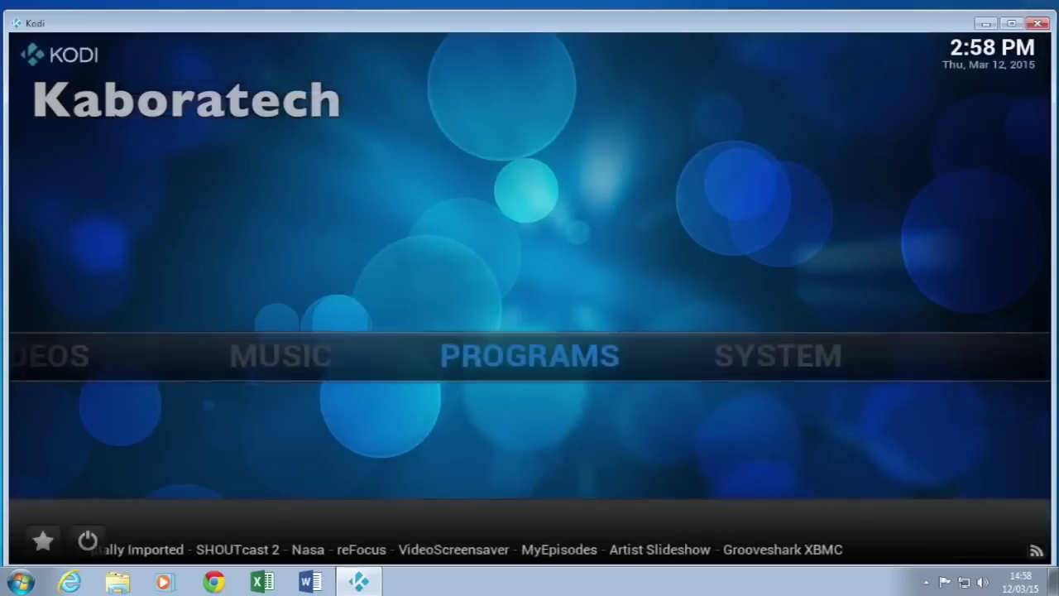
{"action": "mouse_move", "coordinate": [182, 354]}
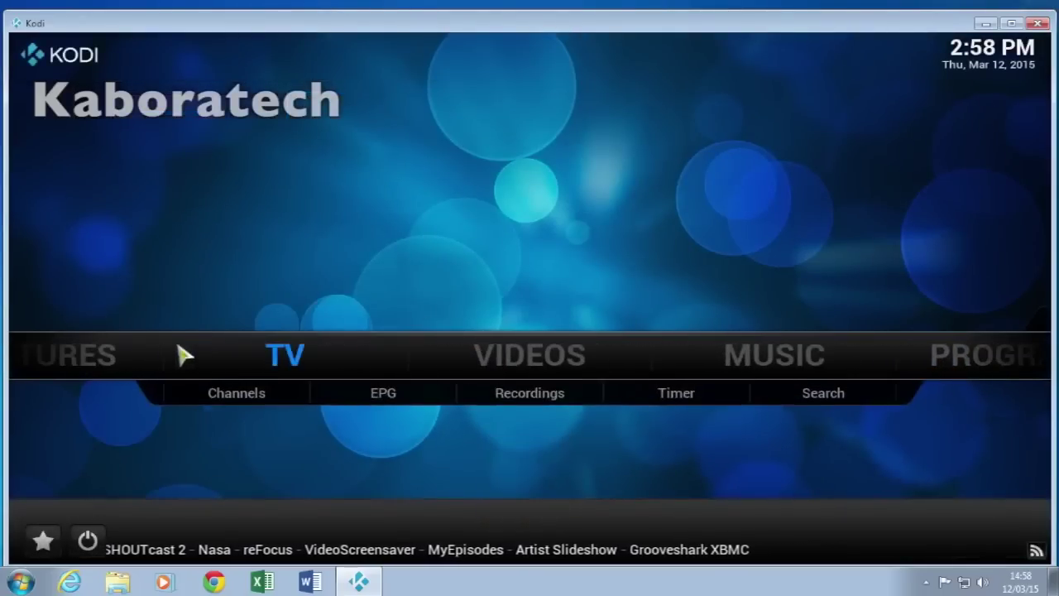
{"action": "mouse_move", "coordinate": [538, 358]}
{"action": "left_click", "coordinate": [617, 395]}
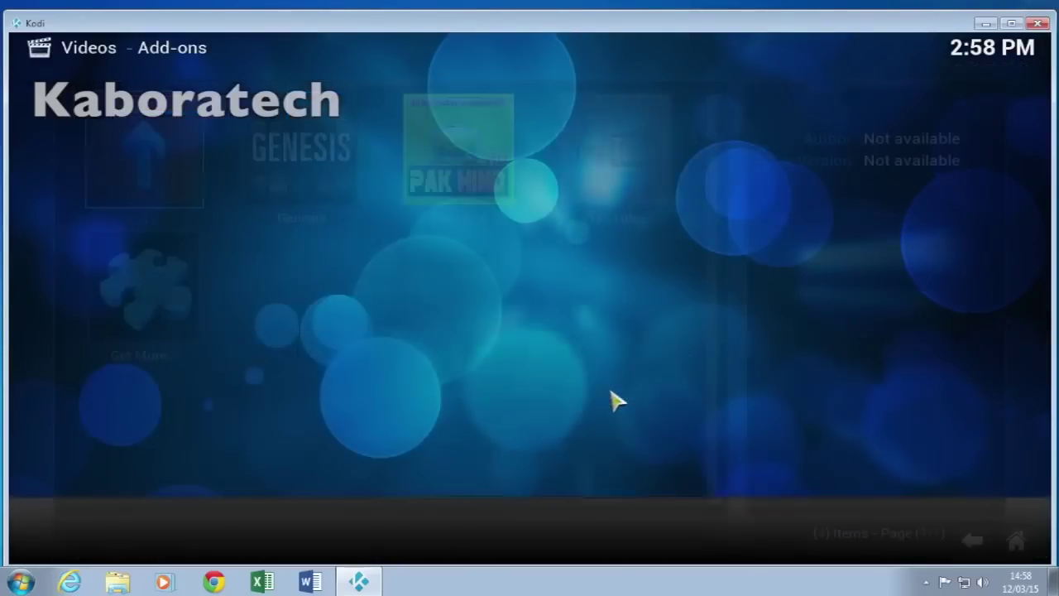
{"action": "left_click", "coordinate": [282, 139]}
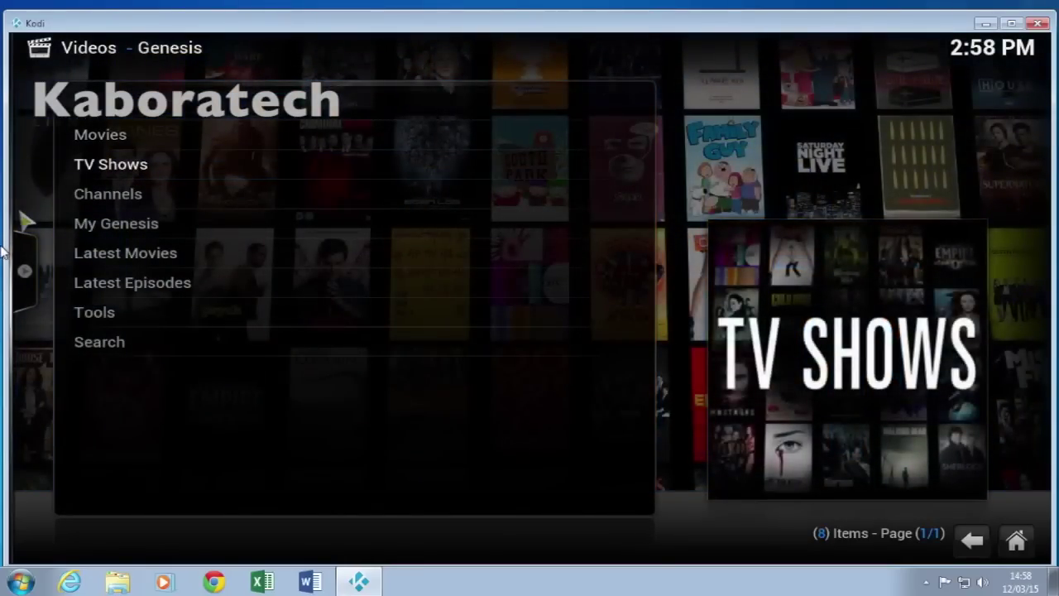
Browse Genesis's Most Popular movies, then go back up to the Genesis main menu.
{"action": "mouse_move", "coordinate": [24, 220]}
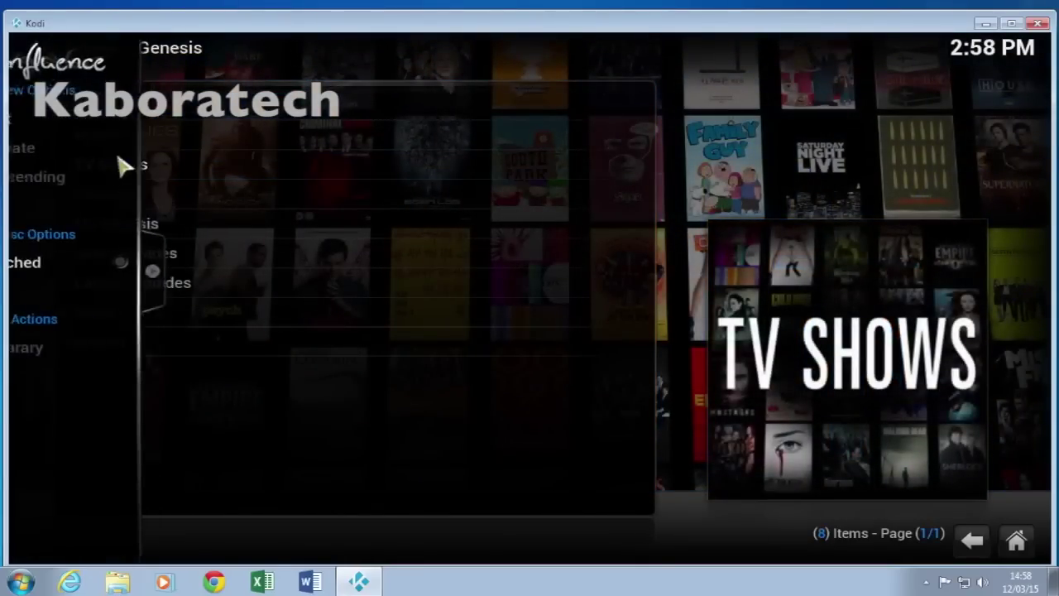
{"action": "left_click", "coordinate": [118, 140]}
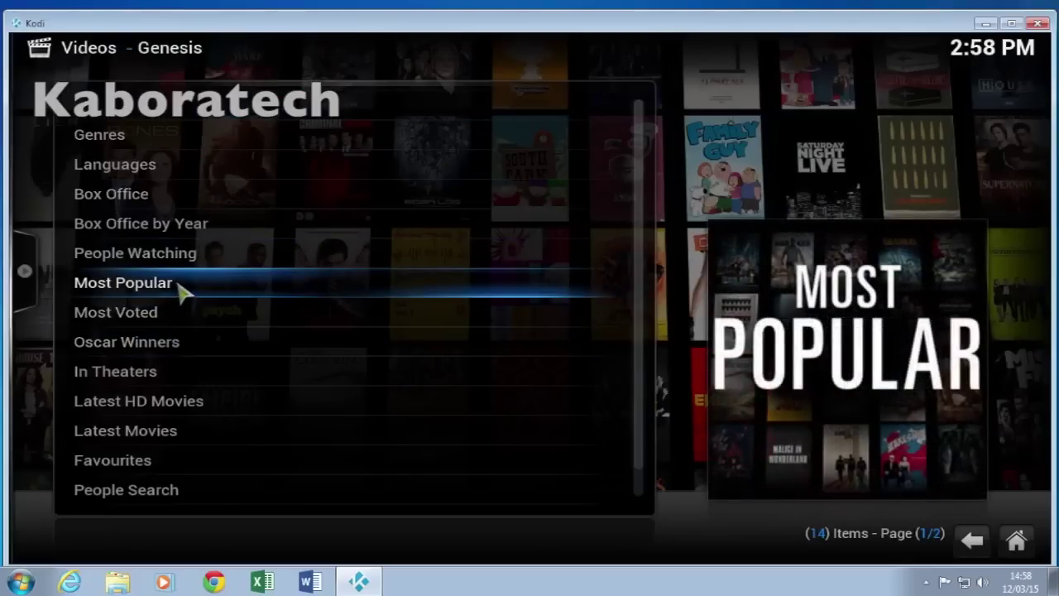
{"action": "left_click", "coordinate": [181, 289]}
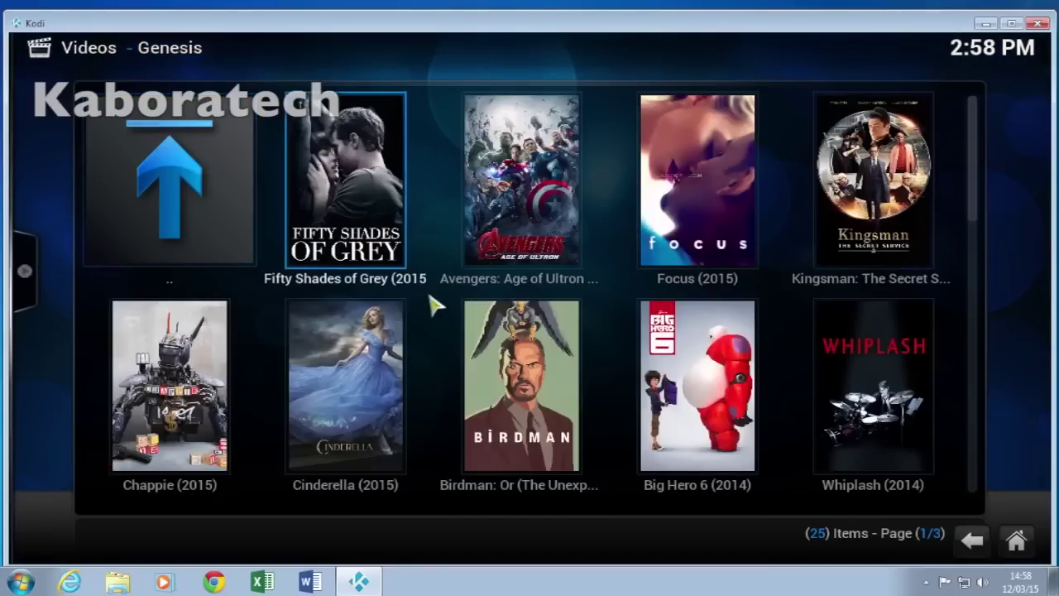
{"action": "scroll", "coordinate": [434, 306], "scroll_direction": "down", "scroll_amount": 2}
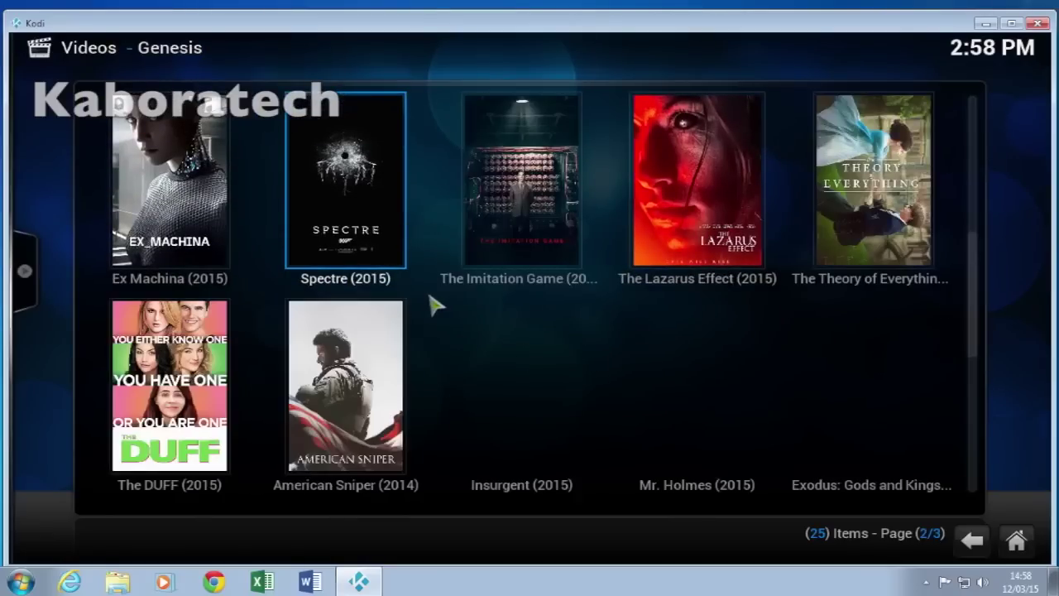
{"action": "scroll", "coordinate": [434, 306], "scroll_direction": "up", "scroll_amount": 2}
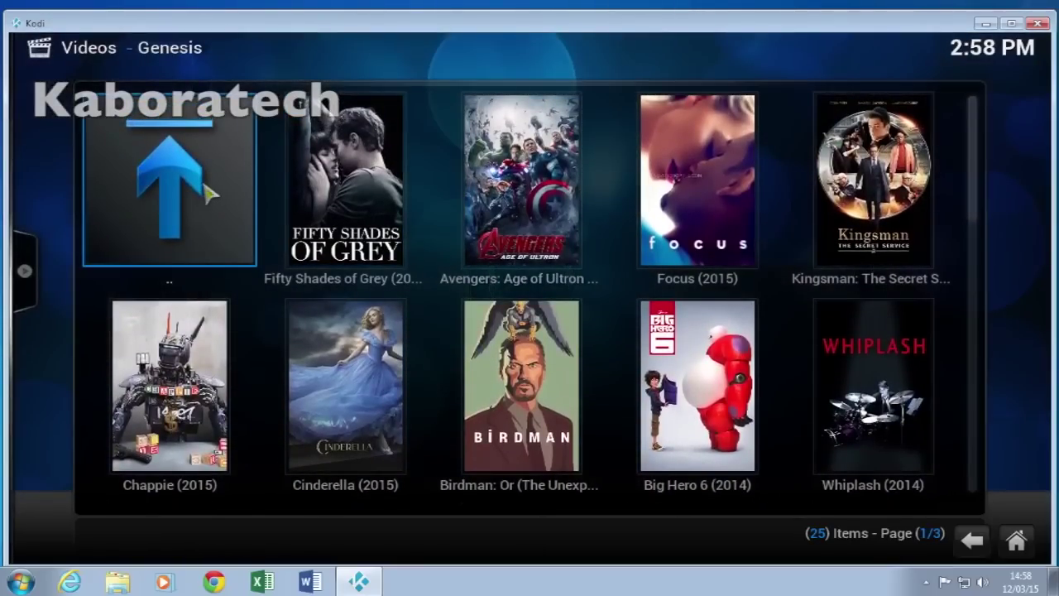
{"action": "left_click", "coordinate": [211, 194]}
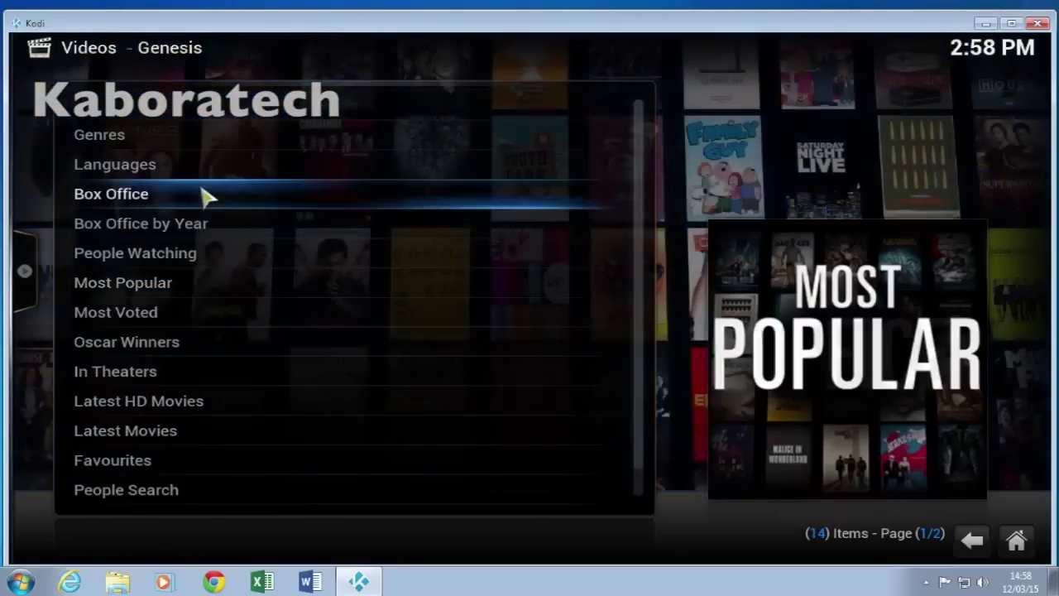
{"action": "left_click", "coordinate": [118, 116]}
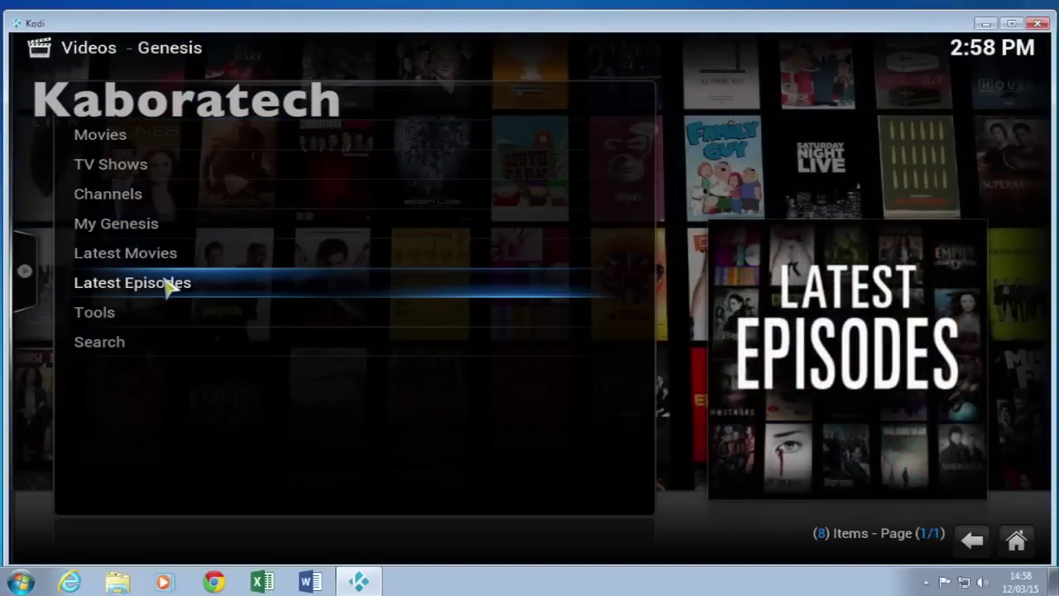
Open the Season 5 episode list of The Walking Dead under Most Popular TV shows.
{"action": "left_click", "coordinate": [154, 168]}
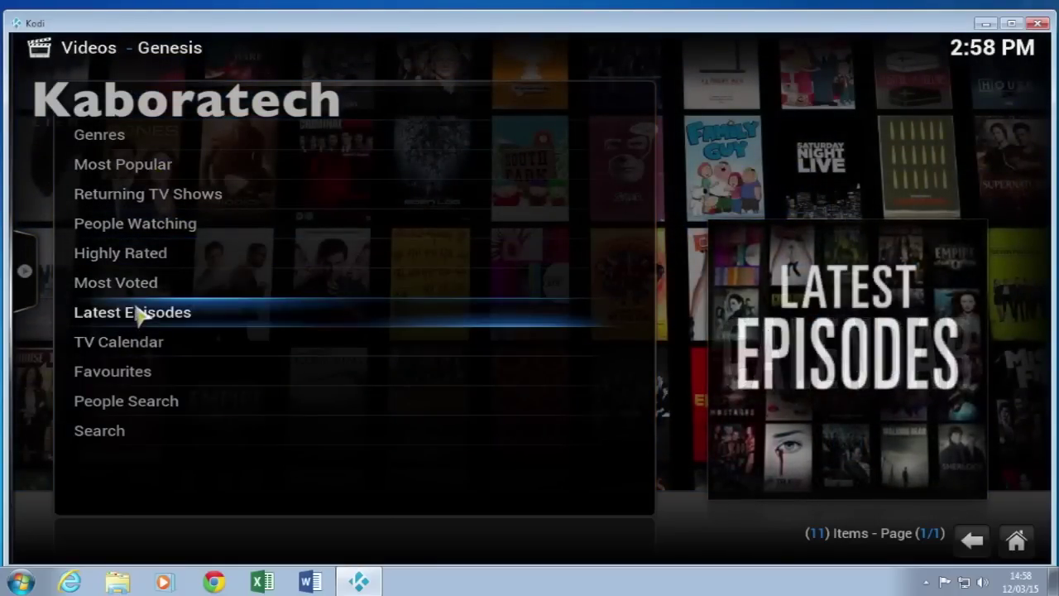
{"action": "left_click", "coordinate": [137, 174]}
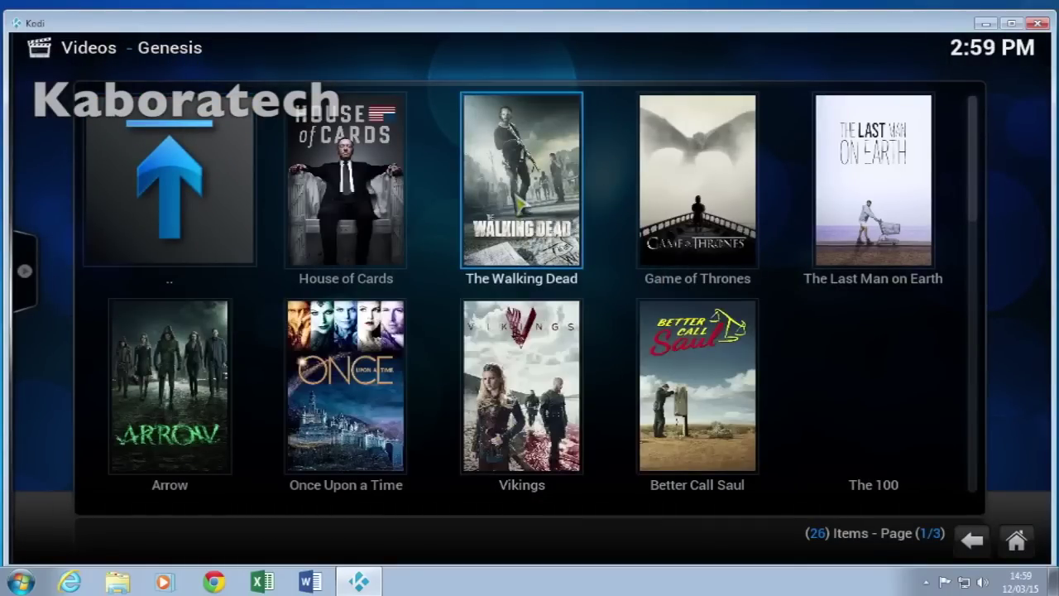
{"action": "left_click", "coordinate": [519, 203]}
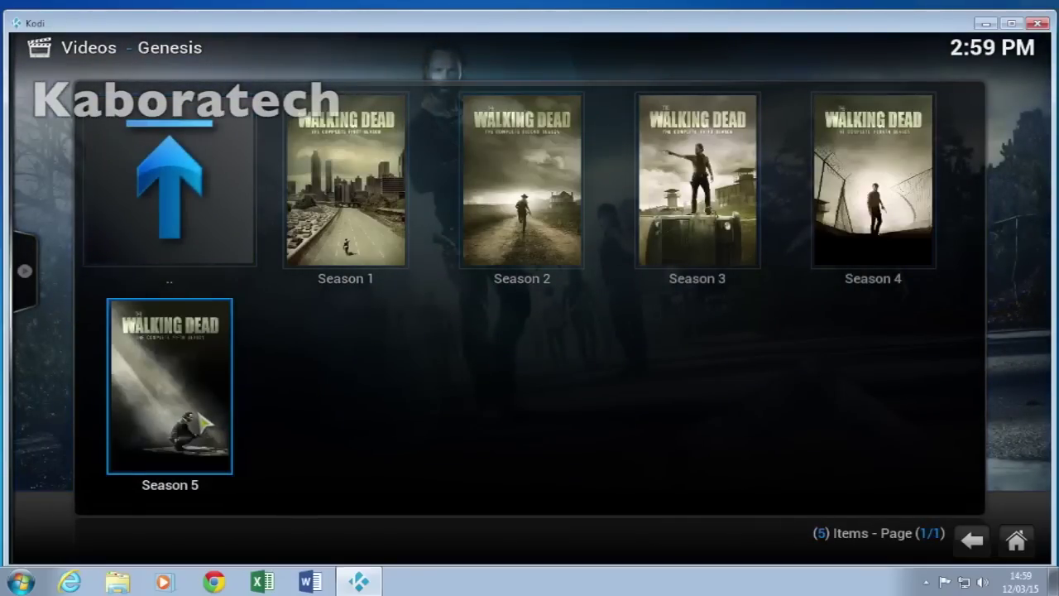
{"action": "left_click", "coordinate": [201, 421]}
Cycle the episode list through Media info 2, Media info 3, poster, Big list, thumbnail and list layouts.
{"action": "mouse_move", "coordinate": [32, 289]}
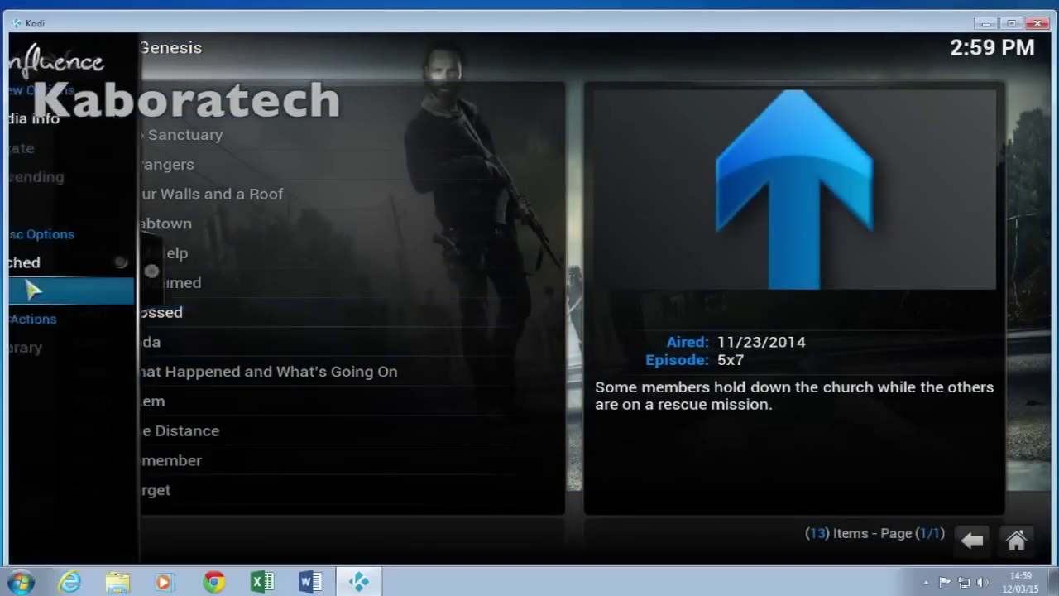
{"action": "left_click", "coordinate": [86, 118]}
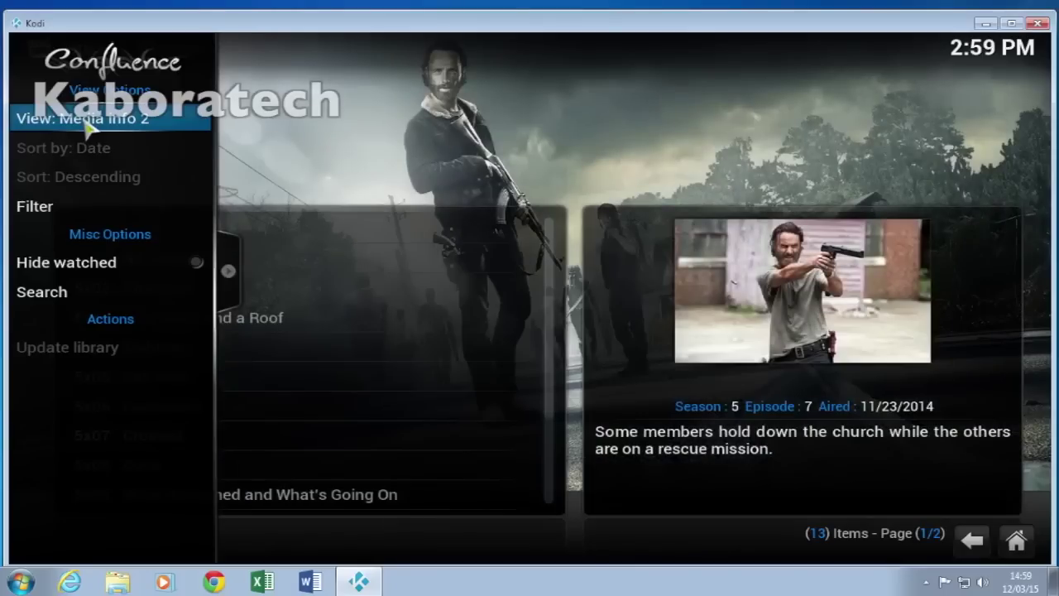
{"action": "left_click", "coordinate": [89, 124]}
{"action": "left_click", "coordinate": [88, 123]}
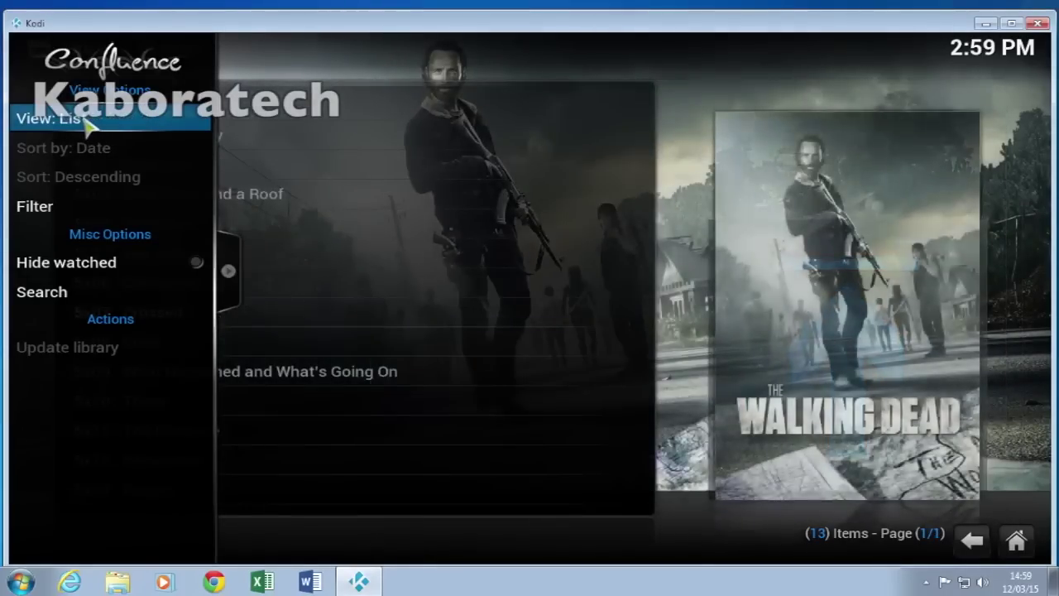
{"action": "left_click", "coordinate": [88, 122]}
{"action": "left_click", "coordinate": [88, 121]}
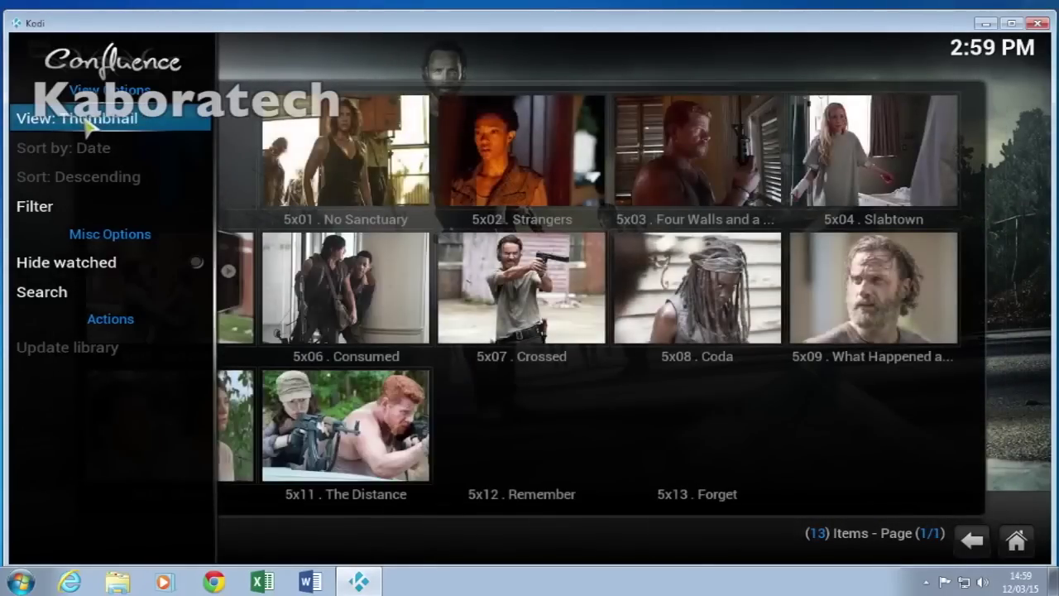
{"action": "left_click", "coordinate": [89, 122]}
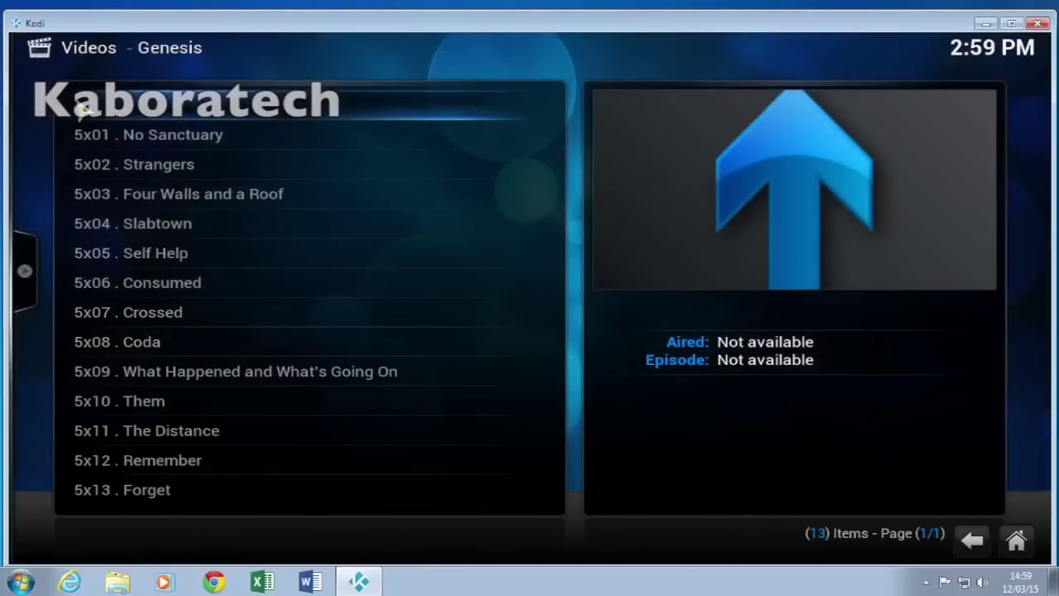
Back out through seasons, shows and categories, then close Genesis to the home screen.
{"action": "left_click", "coordinate": [82, 108]}
{"action": "left_click", "coordinate": [174, 169]}
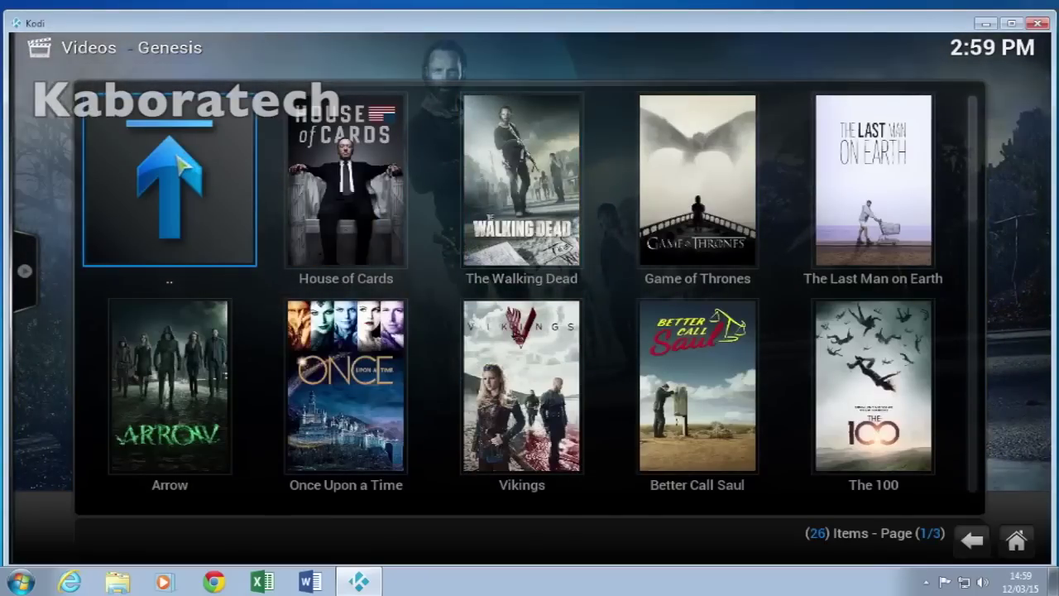
{"action": "left_click", "coordinate": [176, 166]}
{"action": "left_click", "coordinate": [157, 115]}
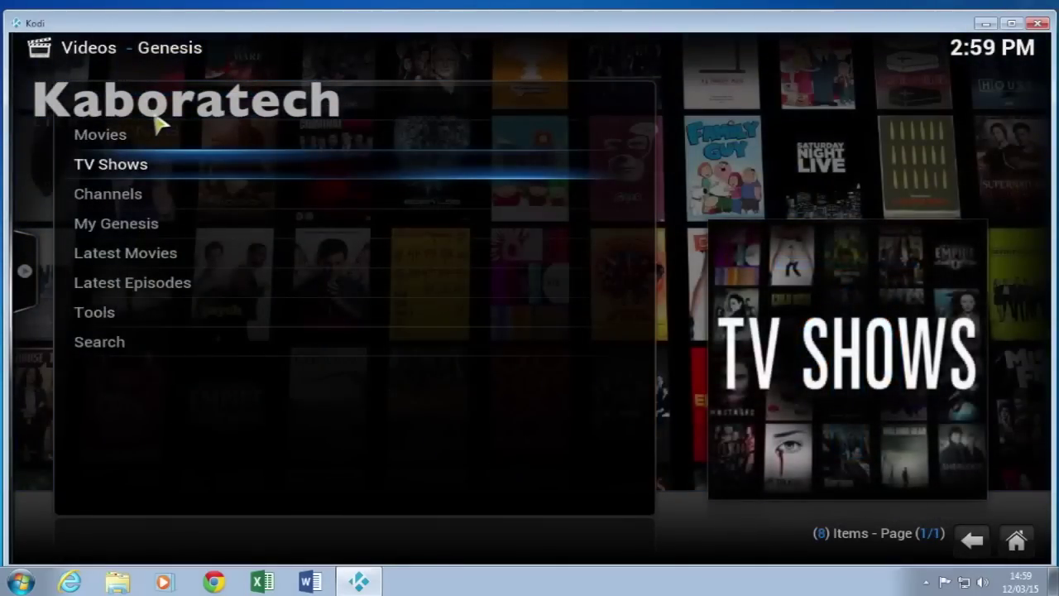
{"action": "left_click", "coordinate": [157, 123]}
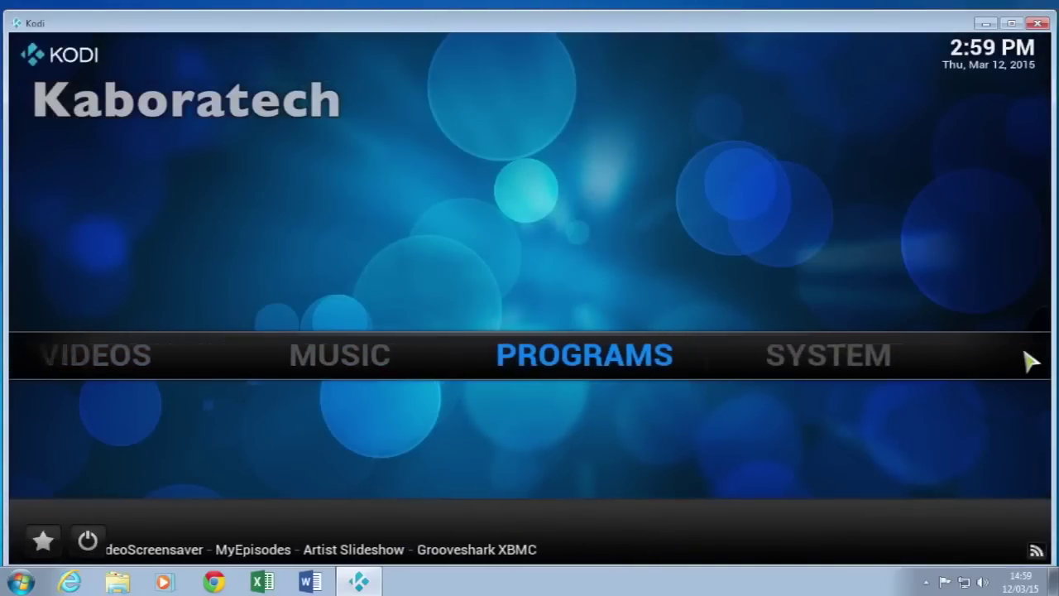
Open Settings > Appearance > Skin settings and point to Add-on Shortcuts.
{"action": "mouse_move", "coordinate": [773, 364]}
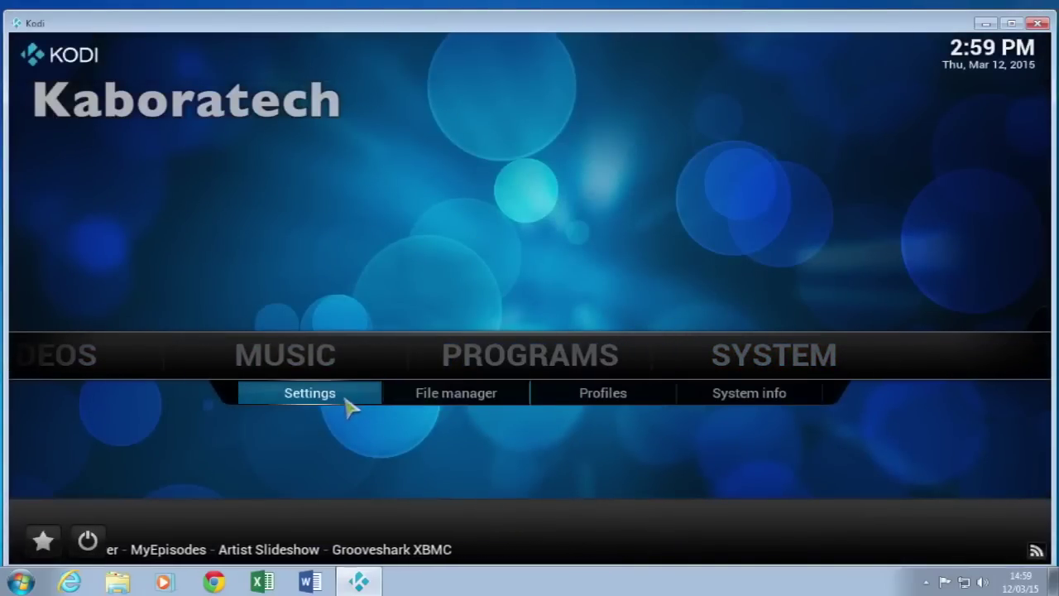
{"action": "left_click", "coordinate": [347, 404]}
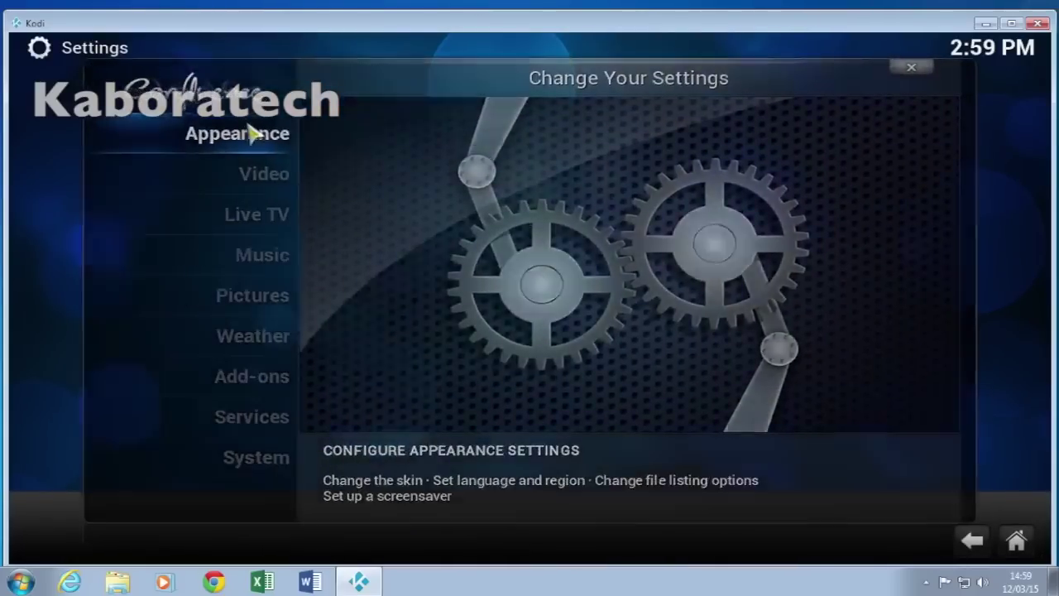
{"action": "left_click", "coordinate": [253, 135]}
{"action": "left_click", "coordinate": [426, 155]}
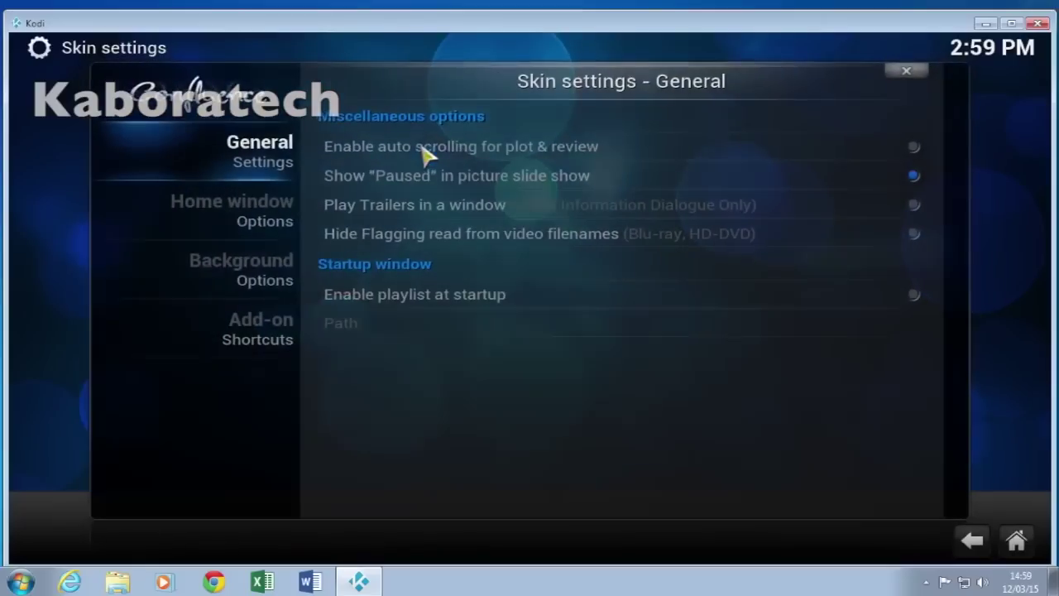
{"action": "mouse_move", "coordinate": [260, 339]}
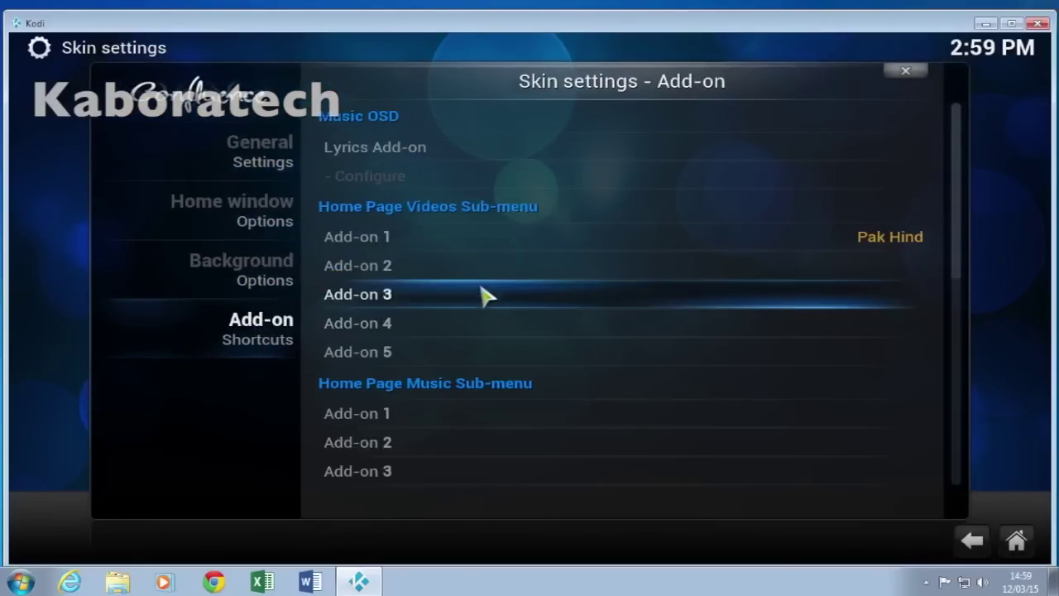